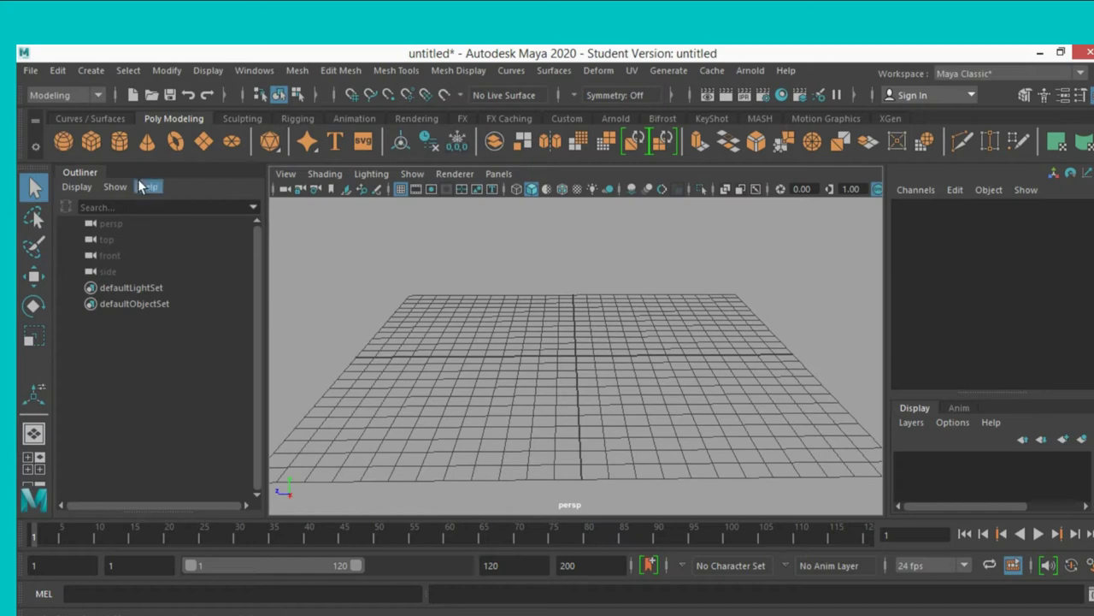
# Create pCube1 and scale it along Z to 70.572, forming a long thin bar
pyautogui.click(91, 142)
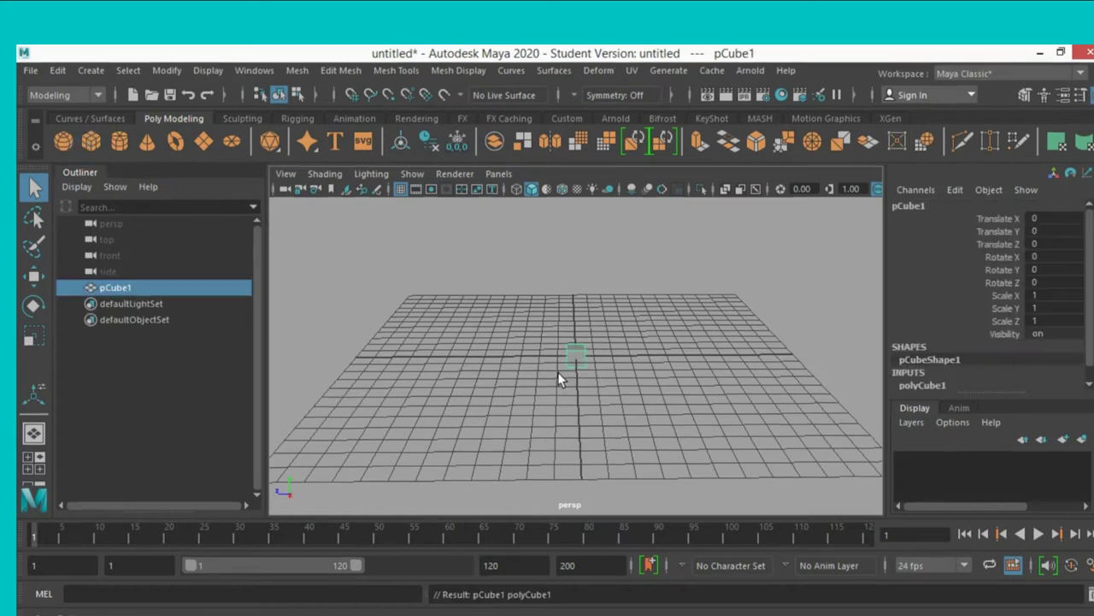
pyautogui.keyDown('alt'); pyautogui.moveTo(572, 368); pyautogui.dragTo(569, 381); pyautogui.keyUp('alt')
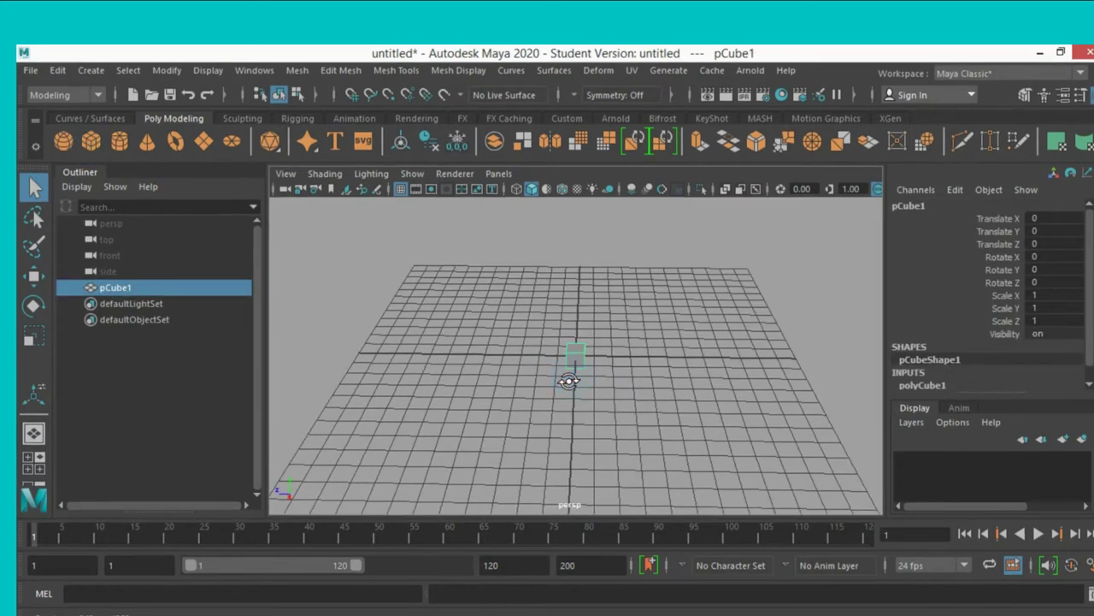
pyautogui.click(40, 332)
pyautogui.moveTo(501, 354); pyautogui.dragTo(438, 352)
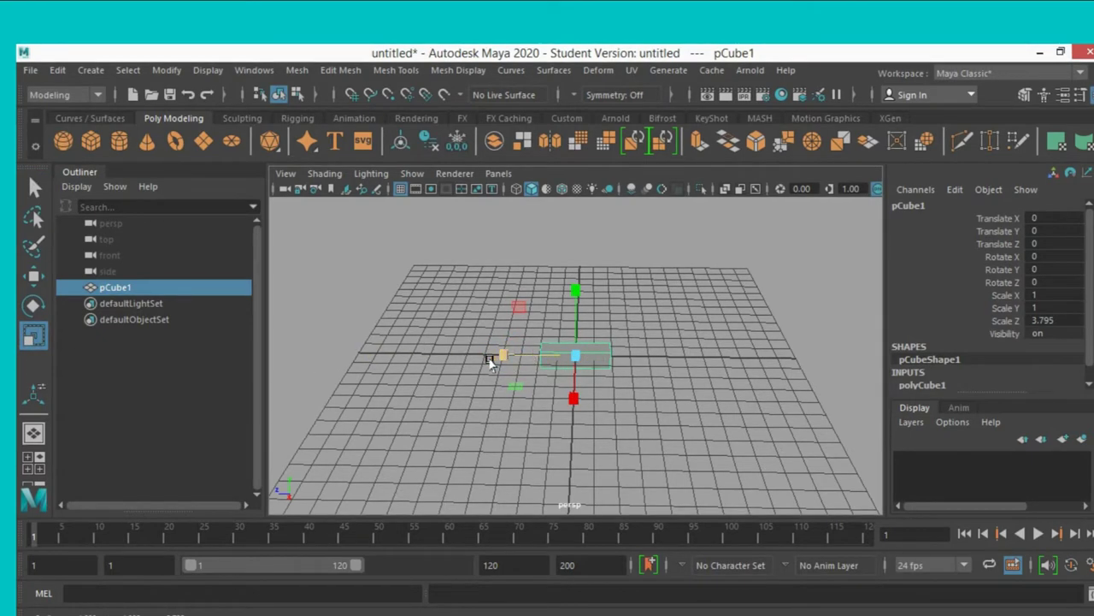
pyautogui.moveTo(503, 355)
pyautogui.mouseDown()
pyautogui.moveTo(492, 371)
pyautogui.moveTo(277, 362)
pyautogui.mouseUp()
pyautogui.moveTo(563, 369)
pyautogui.keyDown('alt'); pyautogui.mouseDown()
pyautogui.moveTo(586, 368)
pyautogui.moveTo(510, 355)
pyautogui.mouseUp(); pyautogui.keyUp('alt')
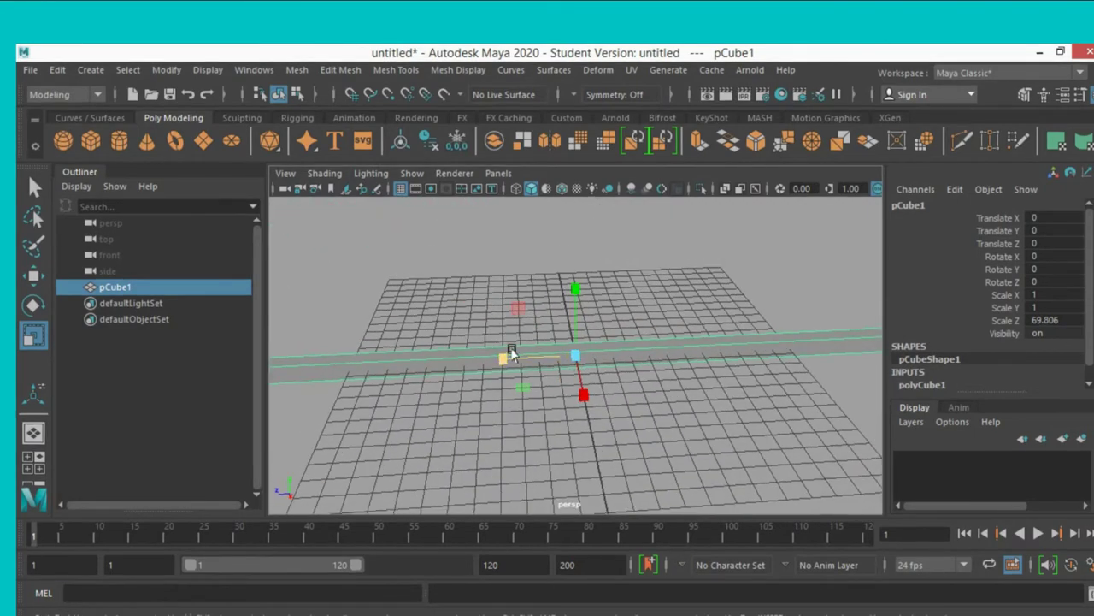
pyautogui.scroll(-5, 502, 359)
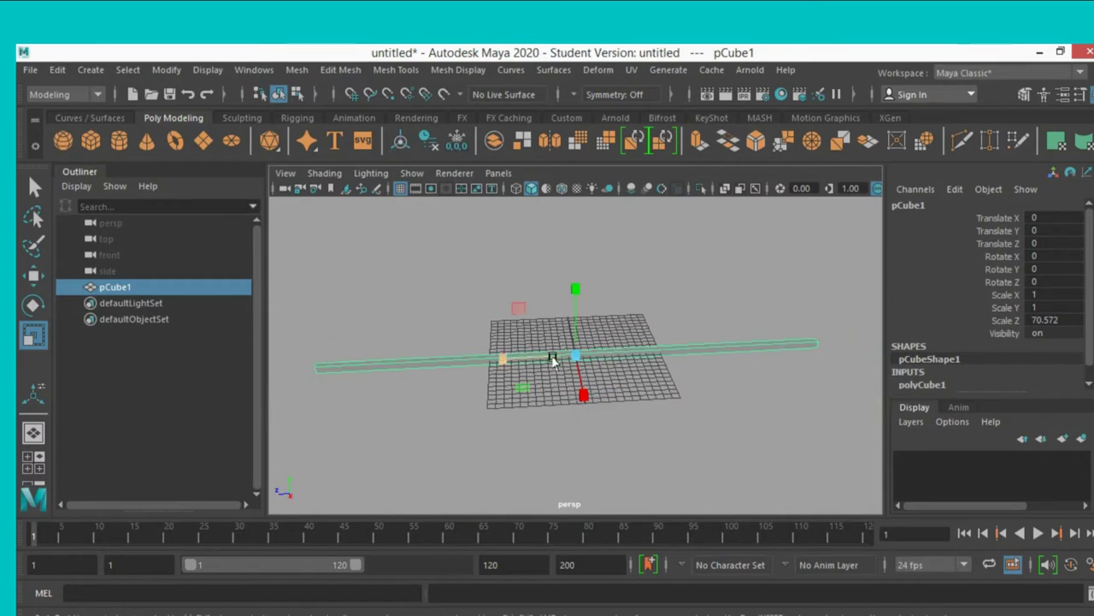
pyautogui.keyDown('alt'); pyautogui.moveTo(556, 376); pyautogui.dragTo(566, 372); pyautogui.keyUp('alt')
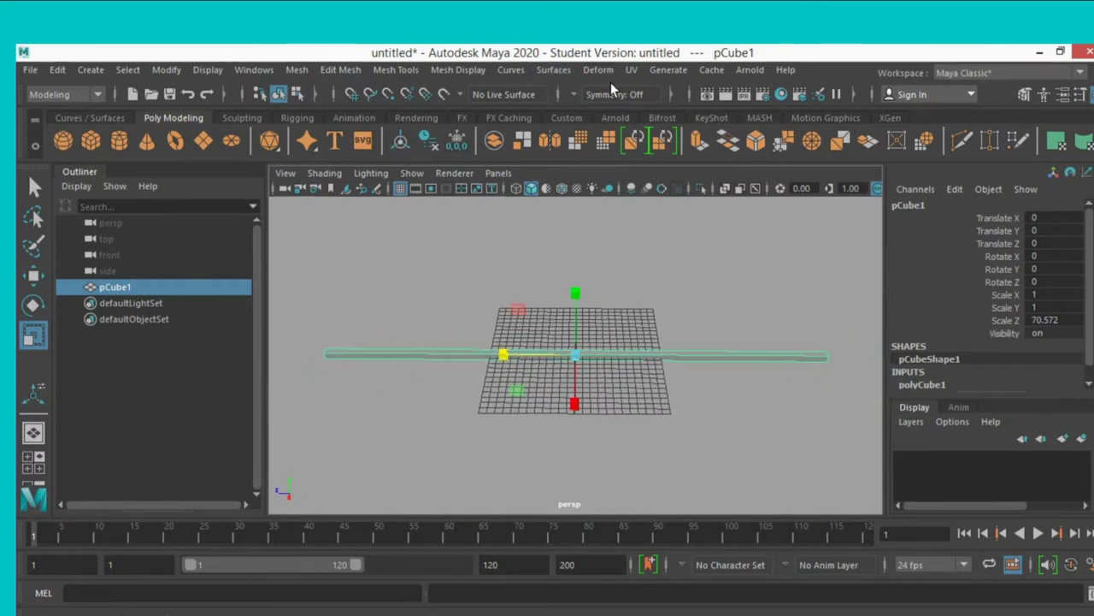
# Set the Insert Edge Loop options to Multiple edge loops with 50 loops
pyautogui.click(395, 69)
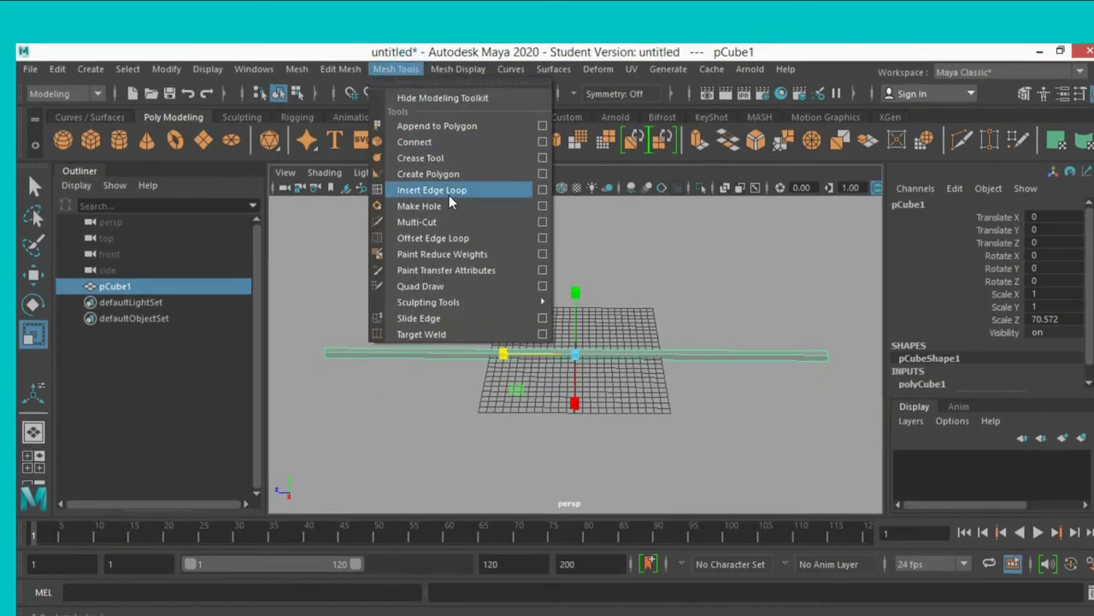
pyautogui.click(542, 189)
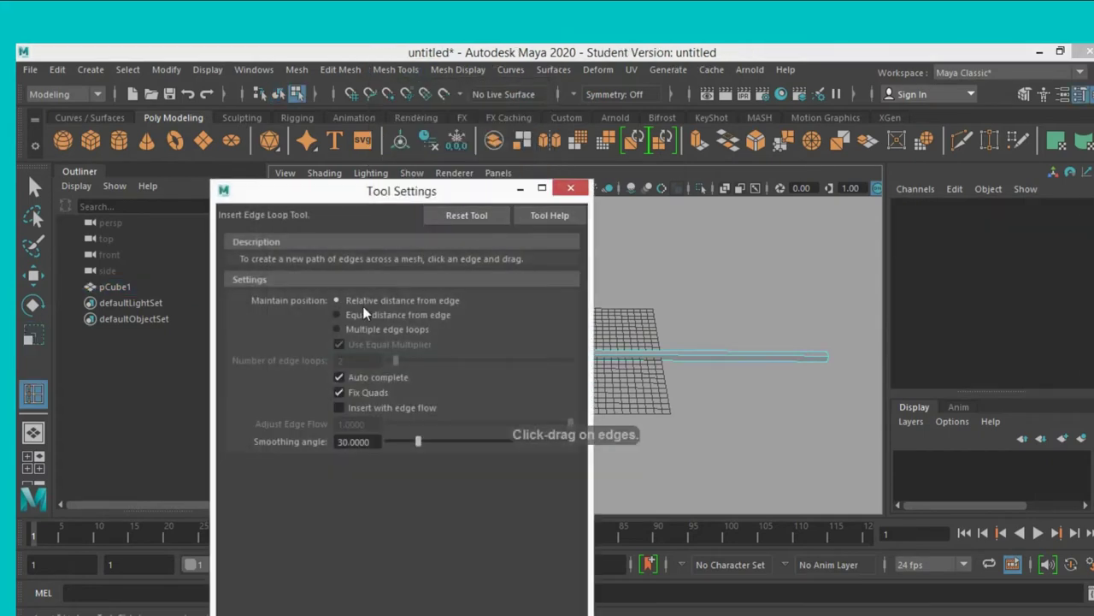
pyautogui.click(351, 329)
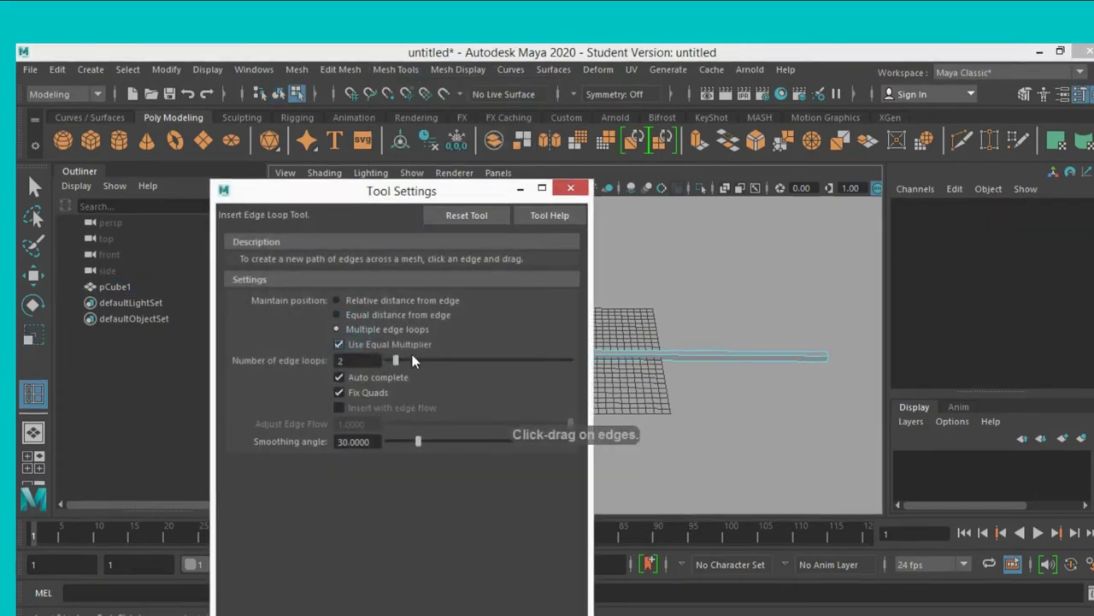
pyautogui.moveTo(395, 360); pyautogui.dragTo(672, 380)
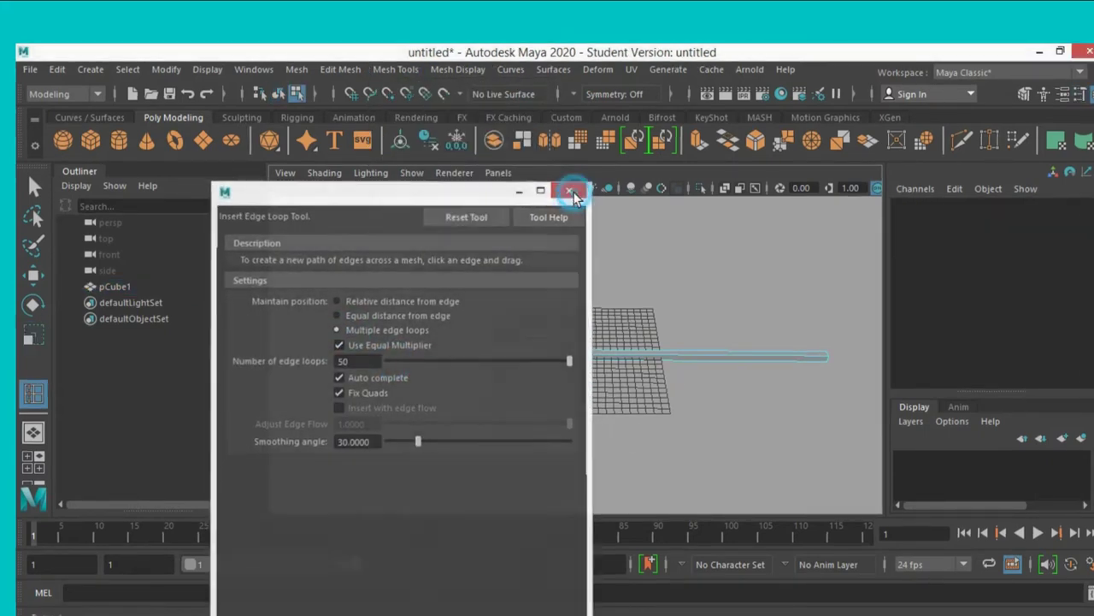
pyautogui.click(570, 188)
# Insert the 50 edge loops on the bar, then return to whole-object selection
pyautogui.scroll(3, 634, 287)
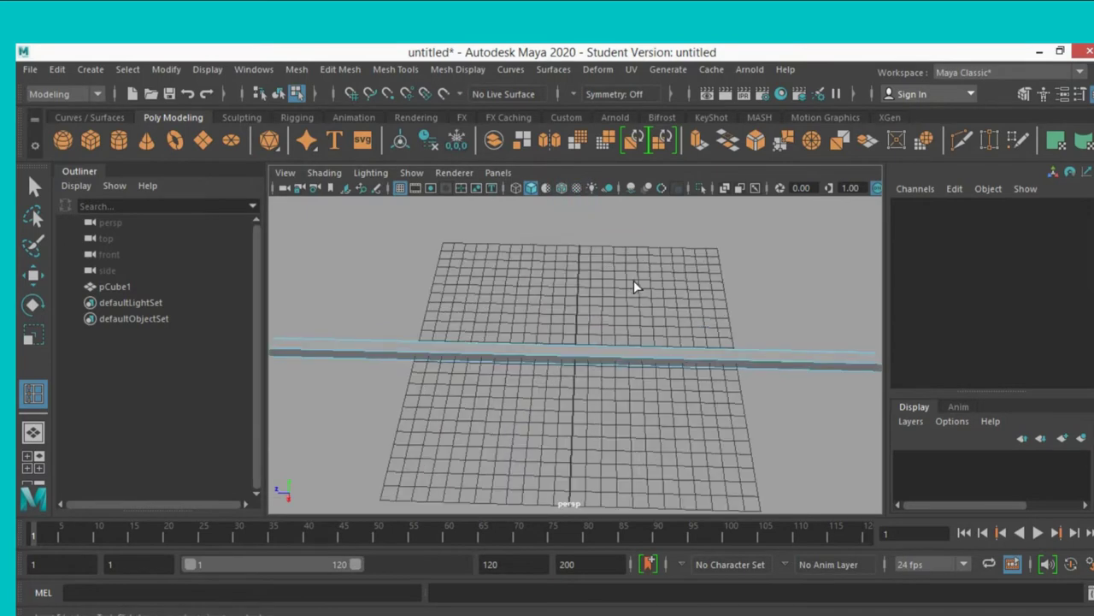
pyautogui.click(588, 353)
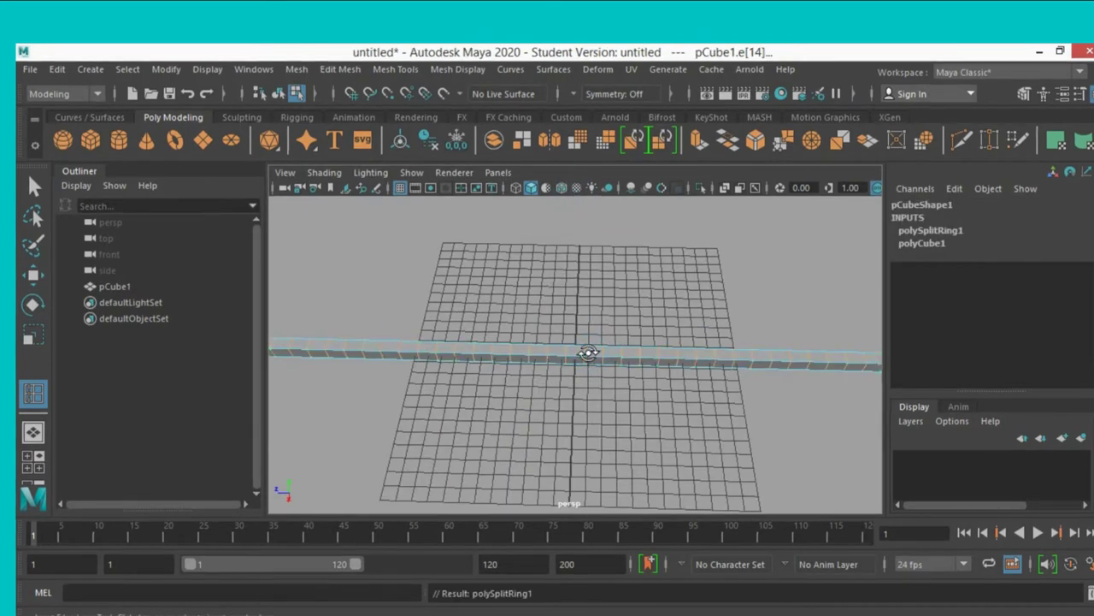
pyautogui.keyDown('alt'); pyautogui.moveTo(588, 358); pyautogui.dragTo(593, 325); pyautogui.keyUp('alt')
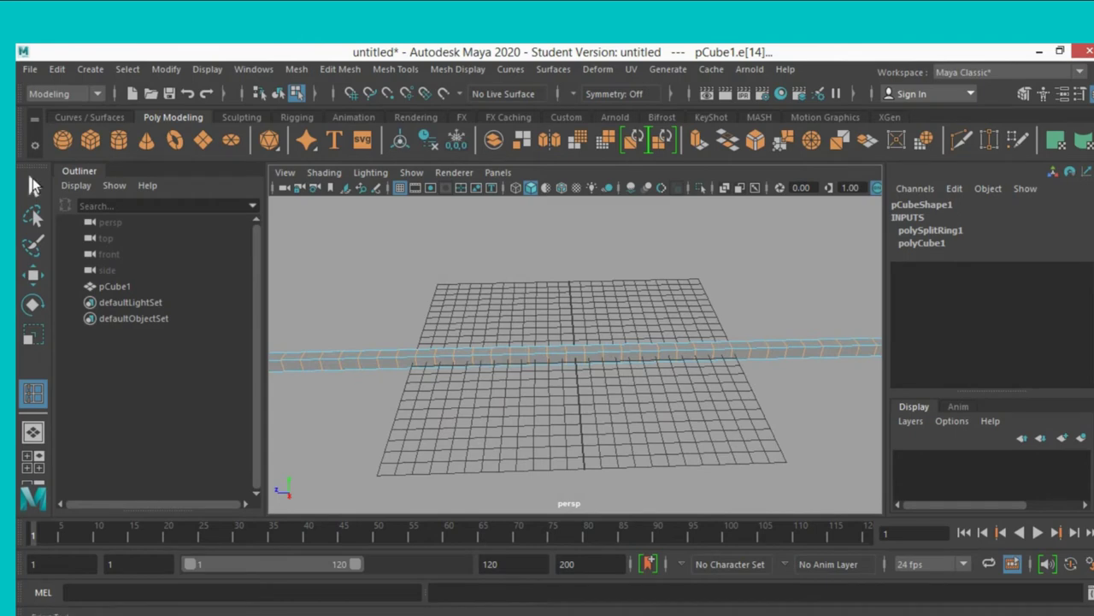
pyautogui.press('q')
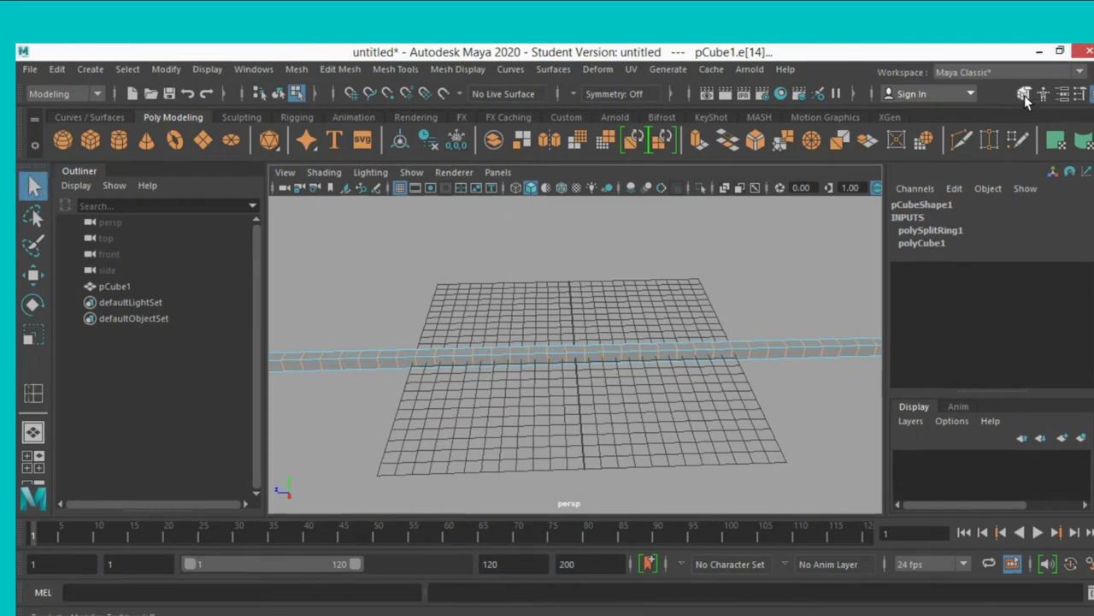
pyautogui.click(1024, 93)
# Add a nonlinear Bend deformer to the subdivided bar pCube1
pyautogui.click(917, 227)
pyautogui.keyDown('alt'); pyautogui.moveTo(652, 326); pyautogui.dragTo(641, 288); pyautogui.keyUp('alt')
pyautogui.click(597, 70)
pyautogui.moveTo(667, 292)
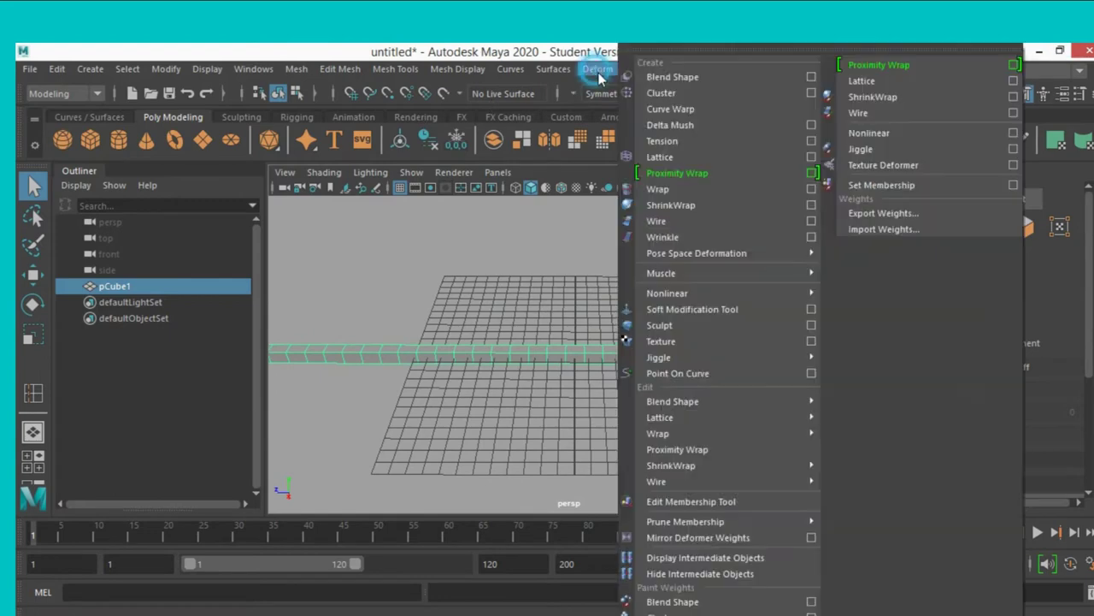
pyautogui.click(845, 295)
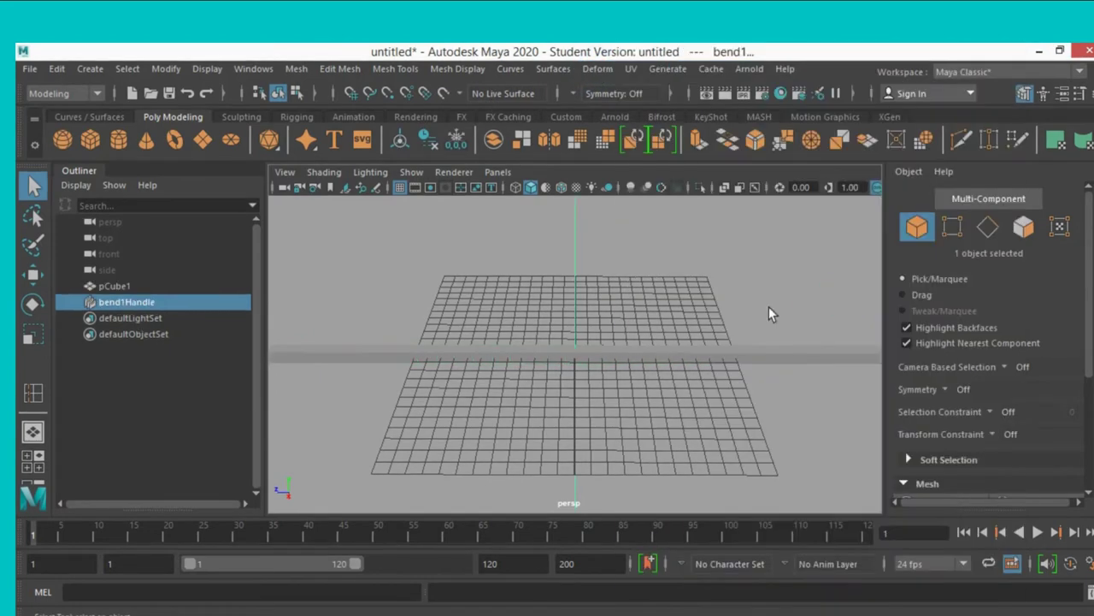
# Set the bend1Handle Rotate X to 90 and view the scene in wireframe
pyautogui.click(33, 304)
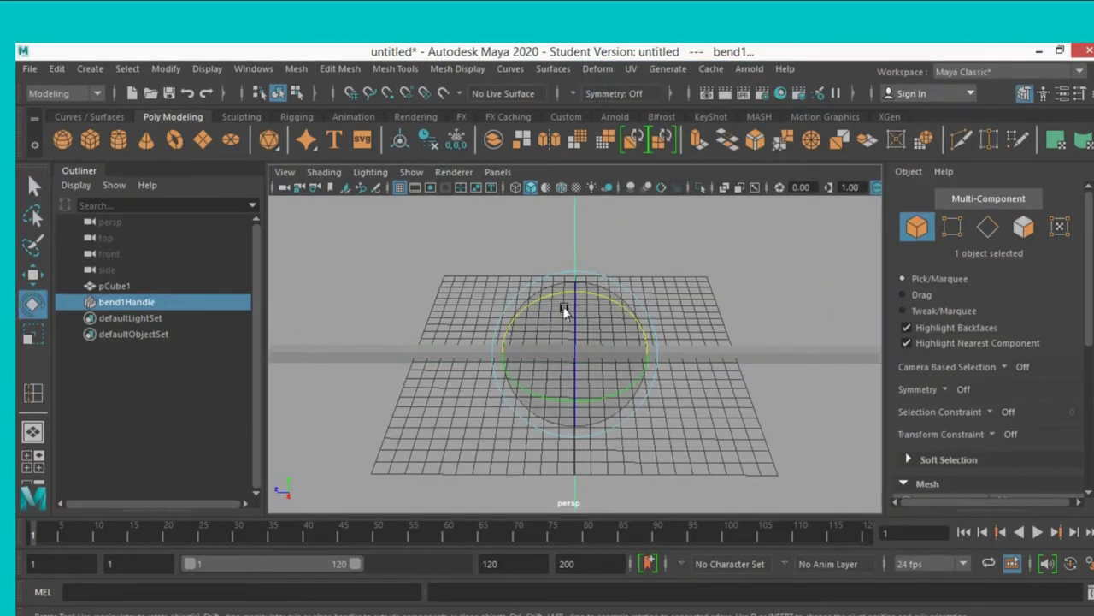
pyautogui.moveTo(580, 301); pyautogui.dragTo(605, 297)
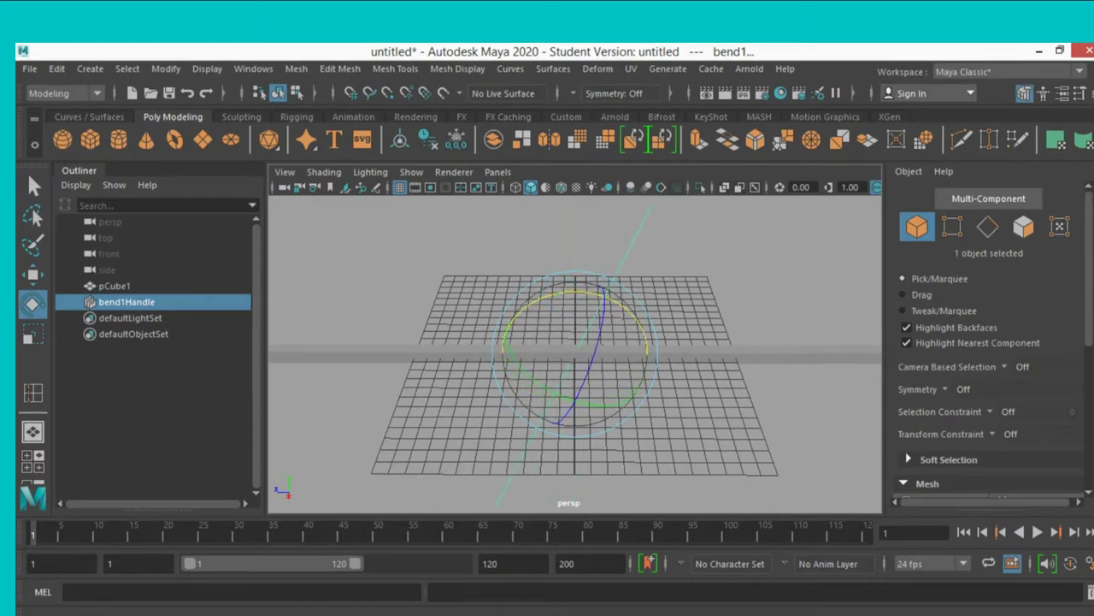
pyautogui.hotkey('ctrl', 'a')
pyautogui.doubleClick(1047, 255)
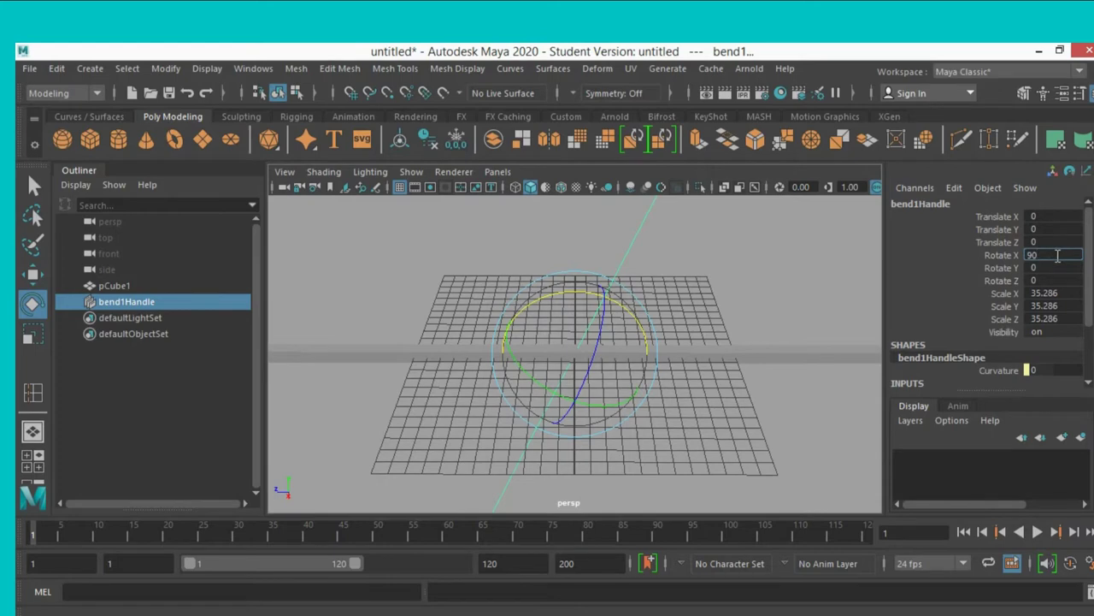
pyautogui.press('Return')
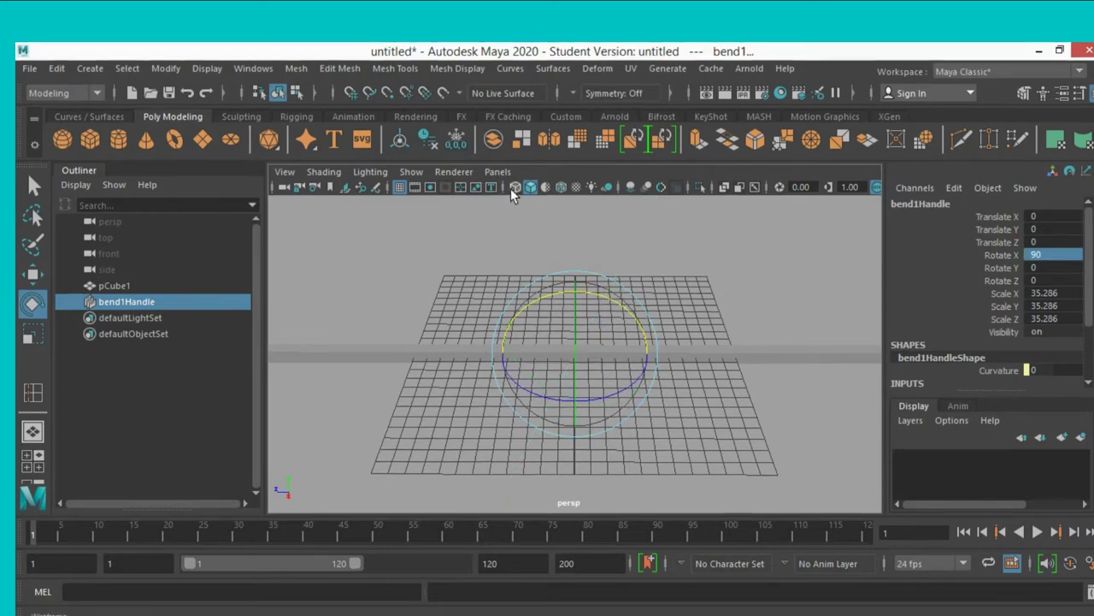
pyautogui.click(513, 188)
# Set the bend1 Curvature to 180 to curl the strip into a ring
pyautogui.click(530, 186)
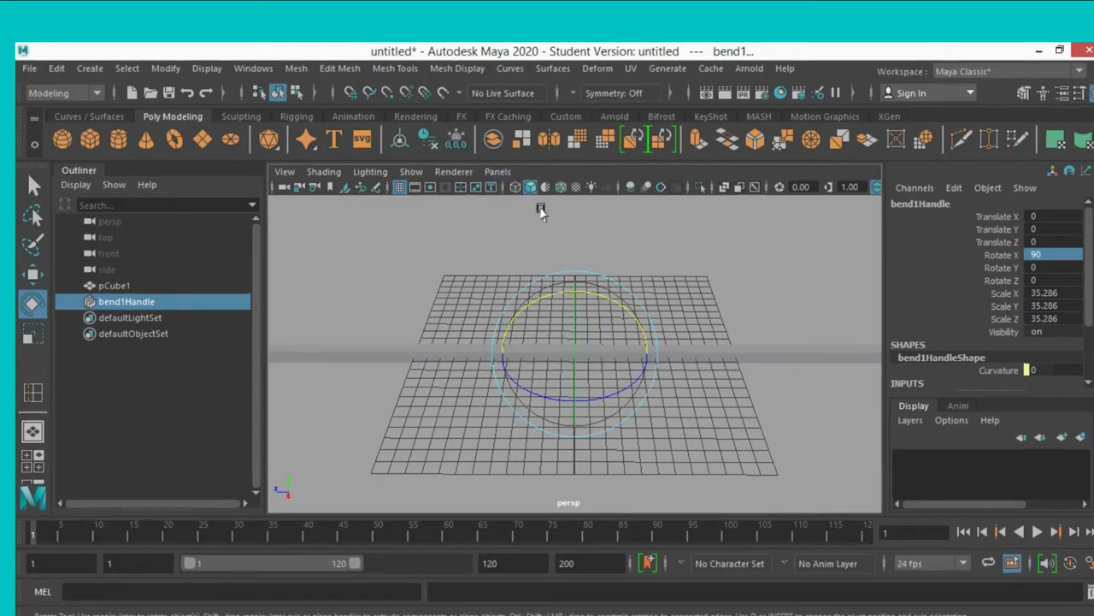
pyautogui.scroll(-3, 1000, 325)
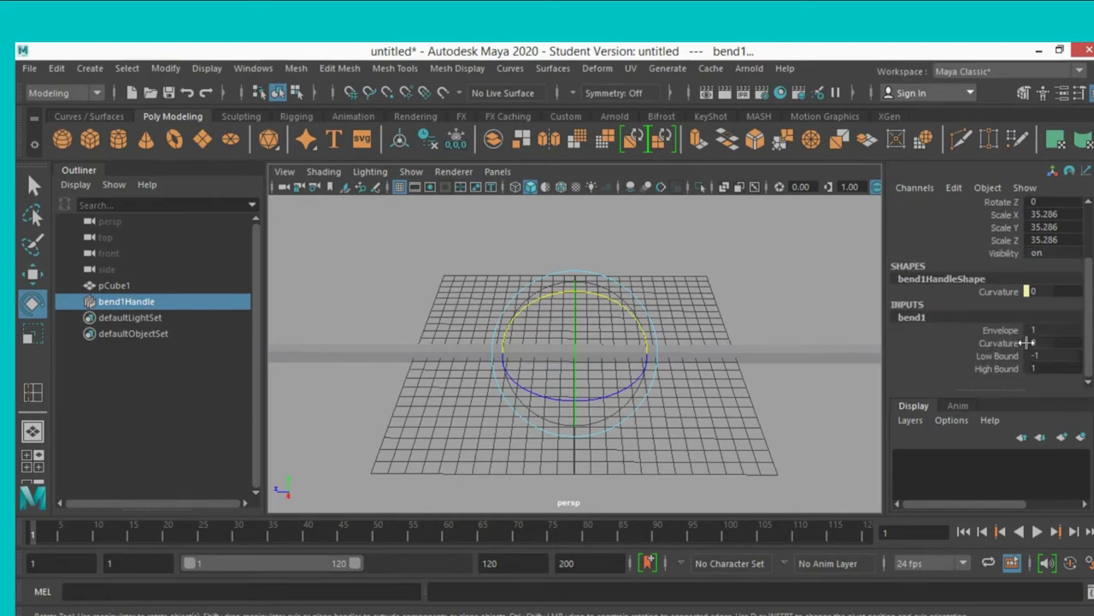
pyautogui.doubleClick(1029, 342)
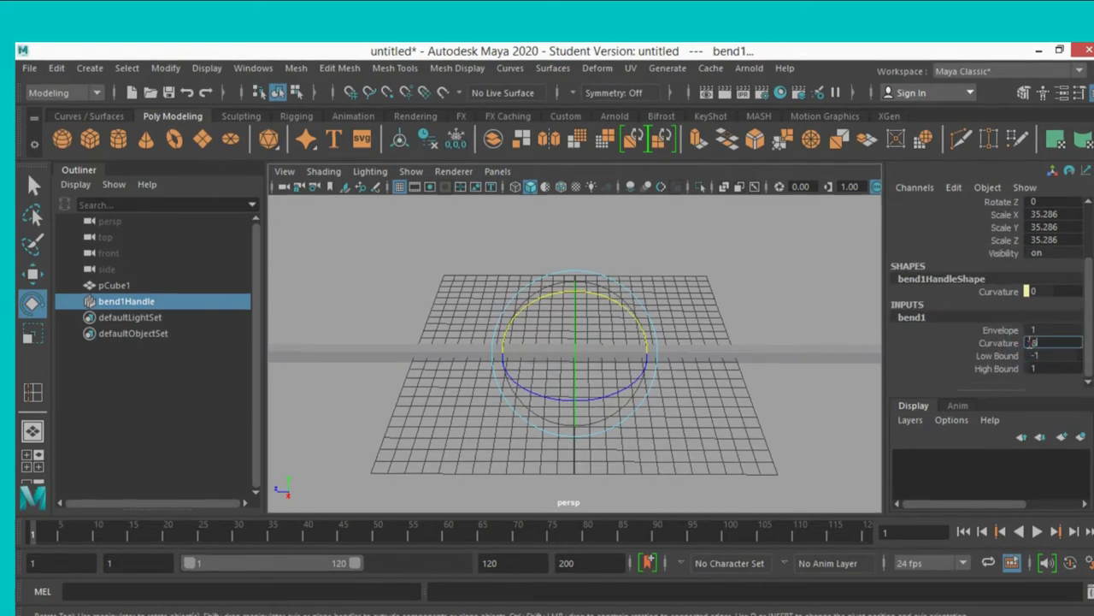
pyautogui.press('Return')
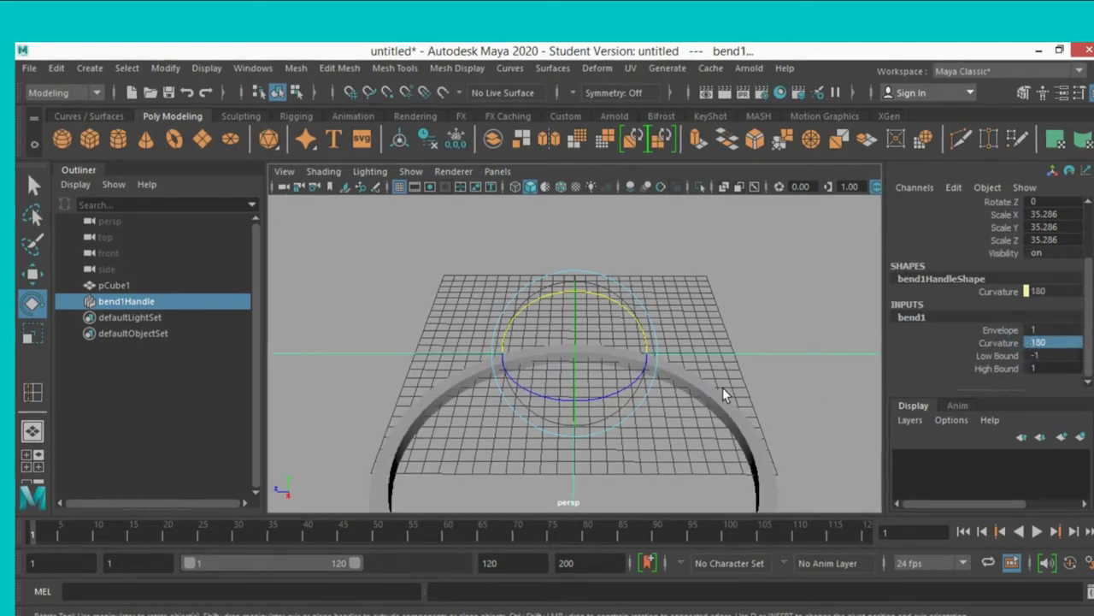
pyautogui.moveTo(727, 428); pyautogui.dragTo(637, 381)
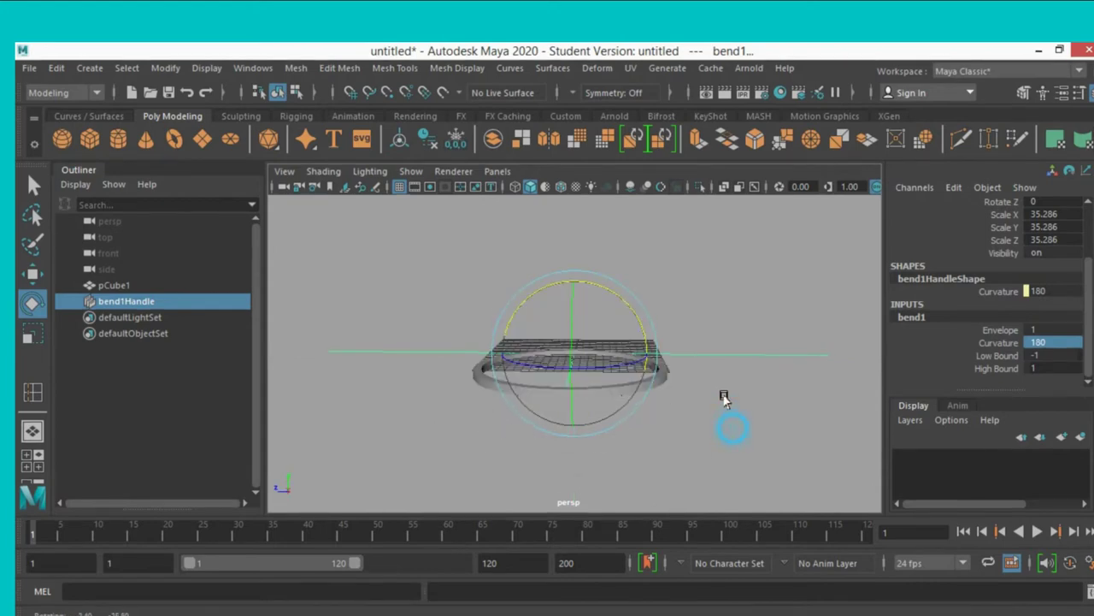
# Select the ring and bend handle and delete their history by type
pyautogui.moveTo(446, 316); pyautogui.dragTo(570, 415)
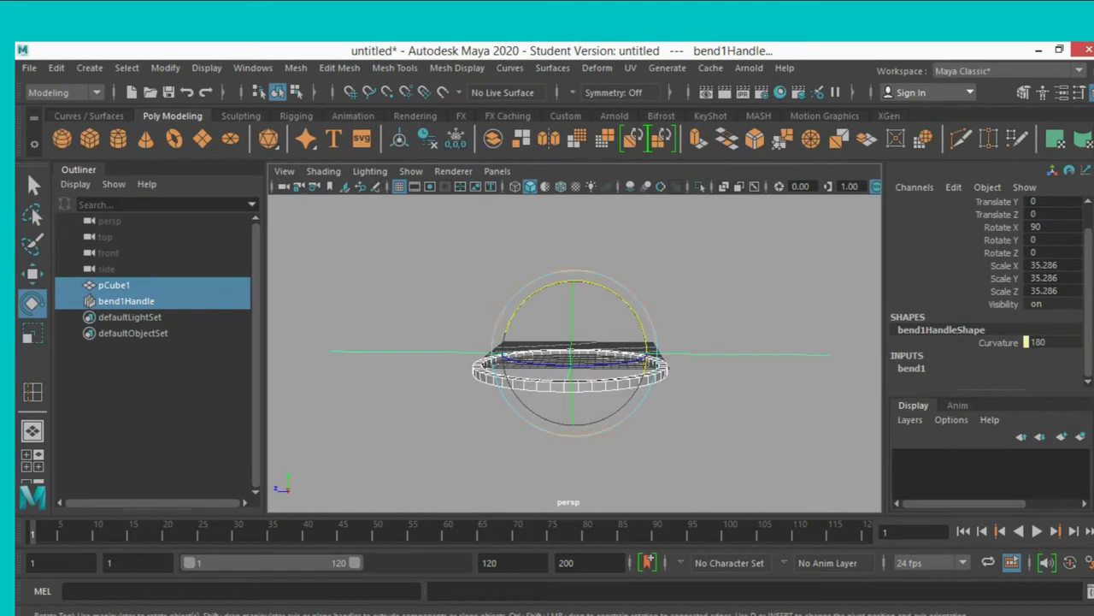
pyautogui.click(55, 67)
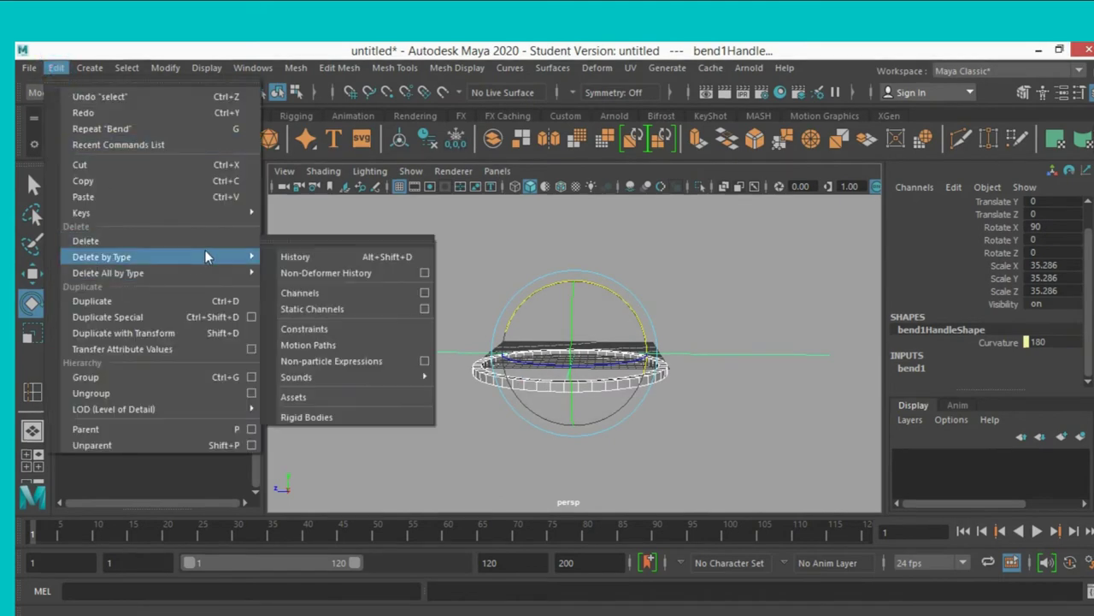
pyautogui.click(295, 256)
pyautogui.click(528, 329)
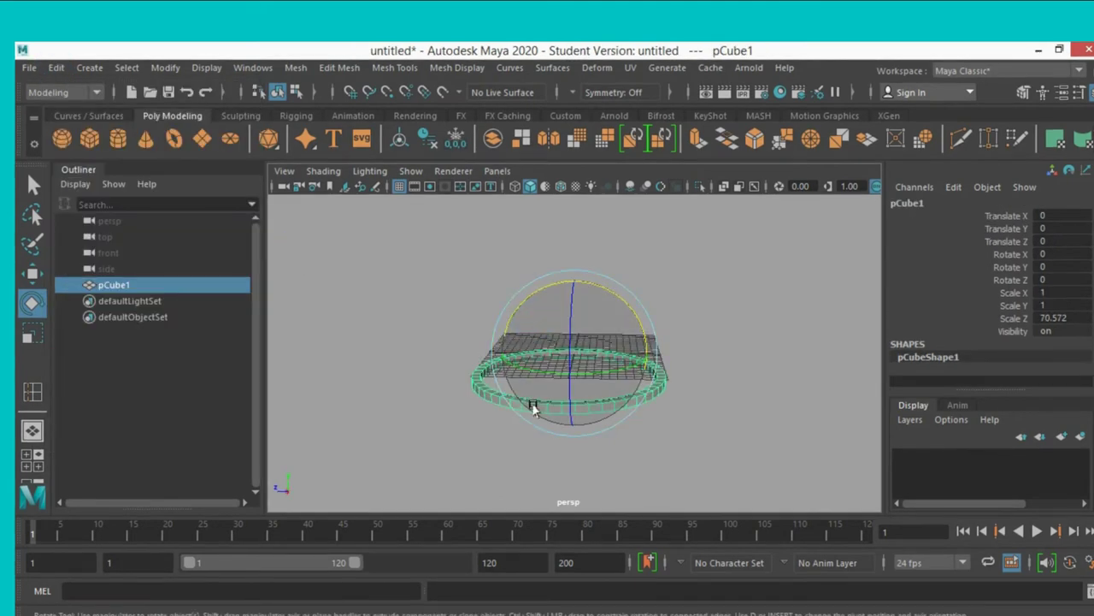
pyautogui.moveTo(537, 405); pyautogui.dragTo(532, 605, button='right')
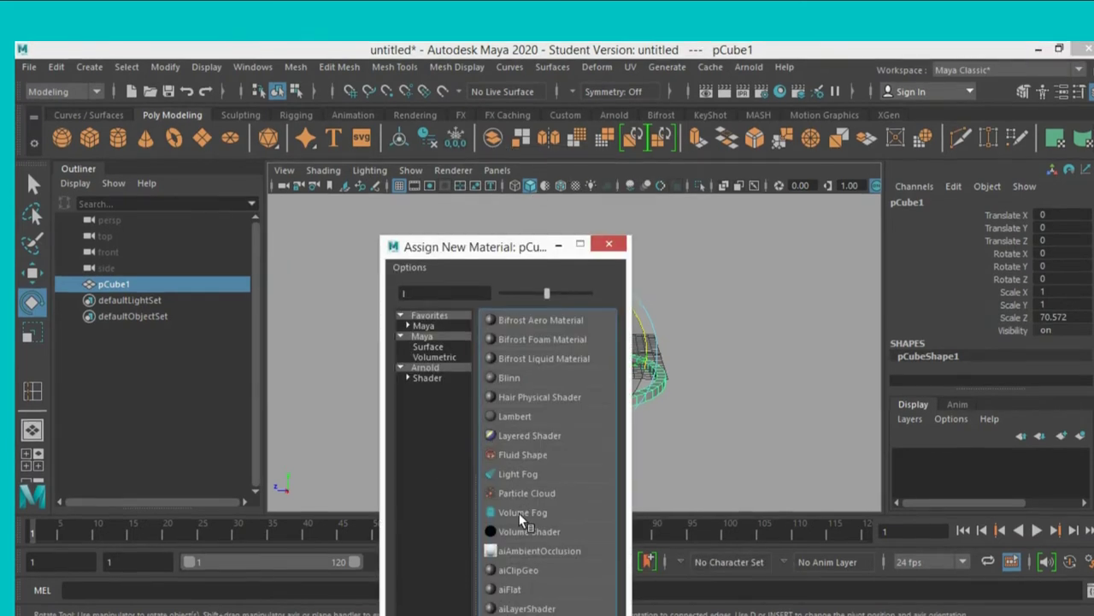
# Give the ring a pale pink lambert2 material and rotate it to 73.684 on Z
pyautogui.click(525, 417)
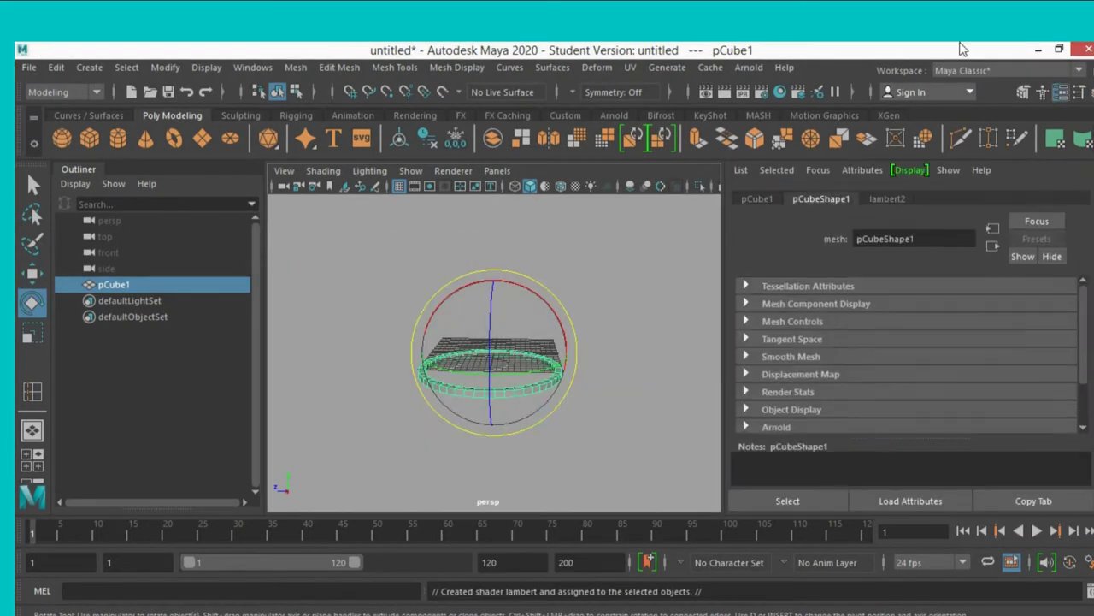
pyautogui.click(880, 198)
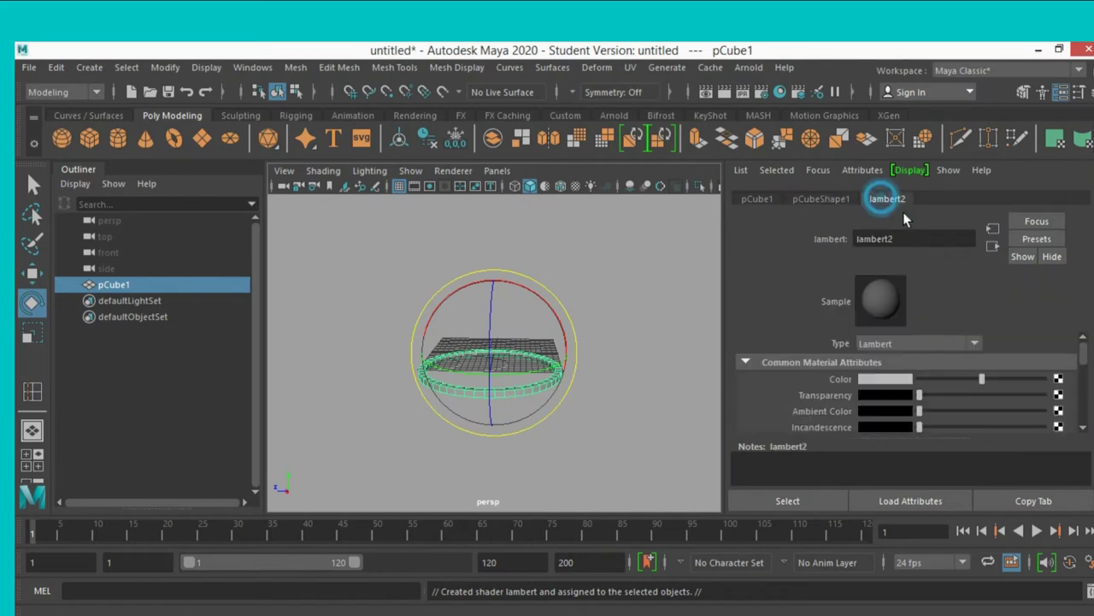
pyautogui.click(884, 379)
pyautogui.moveTo(900, 462); pyautogui.dragTo(940, 462)
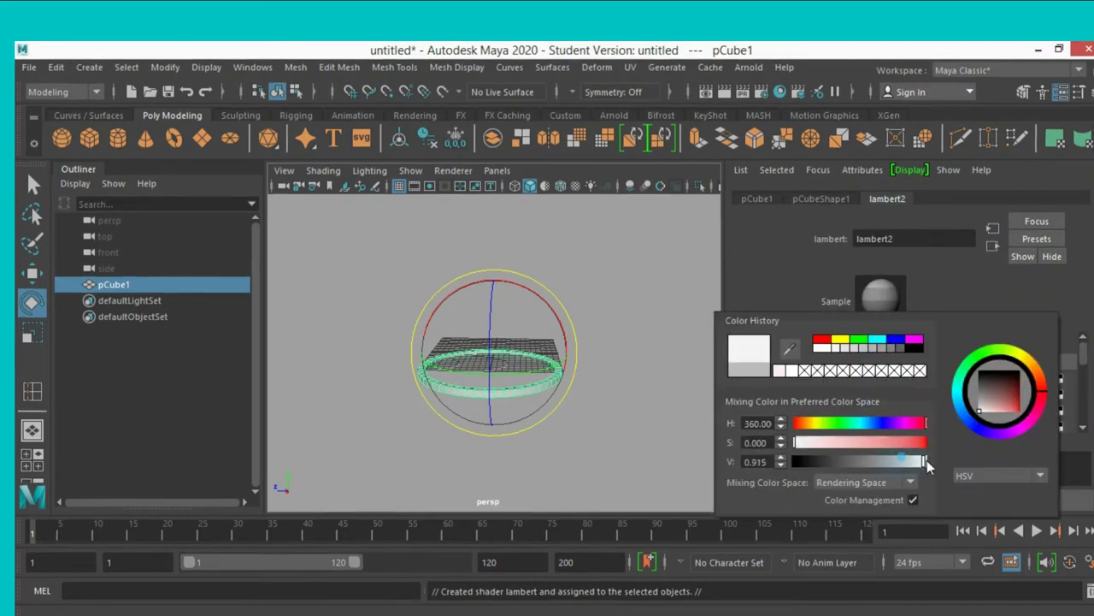
pyautogui.click(803, 442)
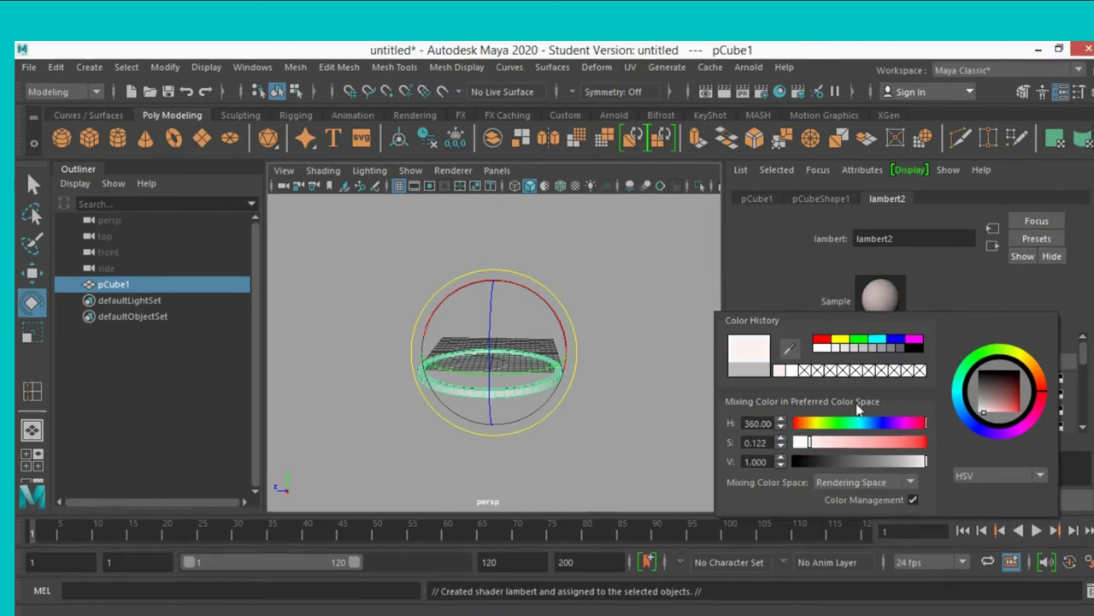
pyautogui.hotkey('ctrl', 'a')
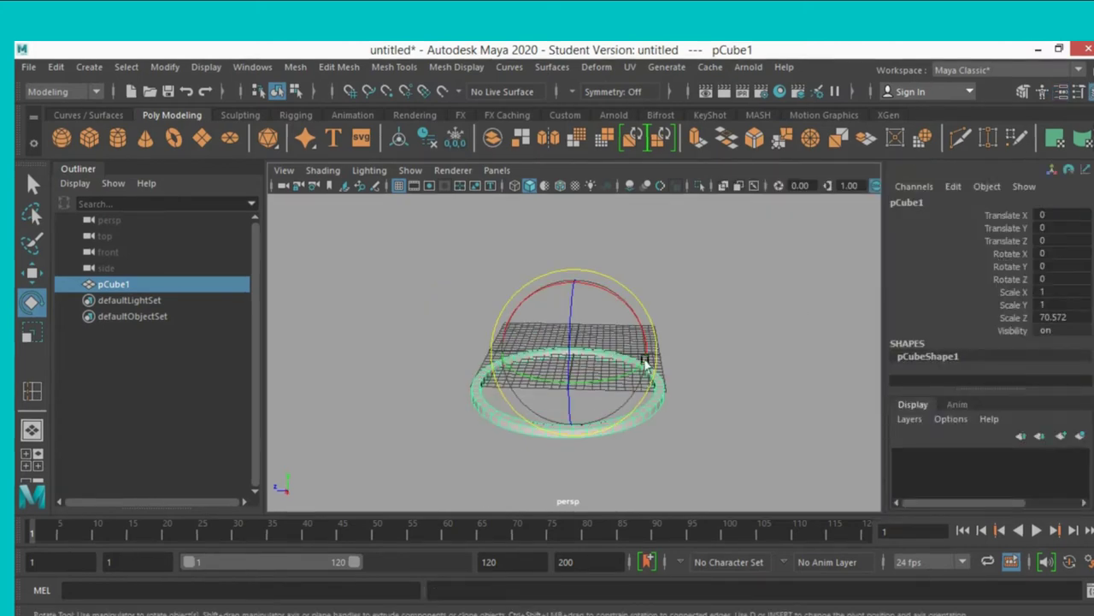
pyautogui.moveTo(567, 361); pyautogui.dragTo(586, 283)
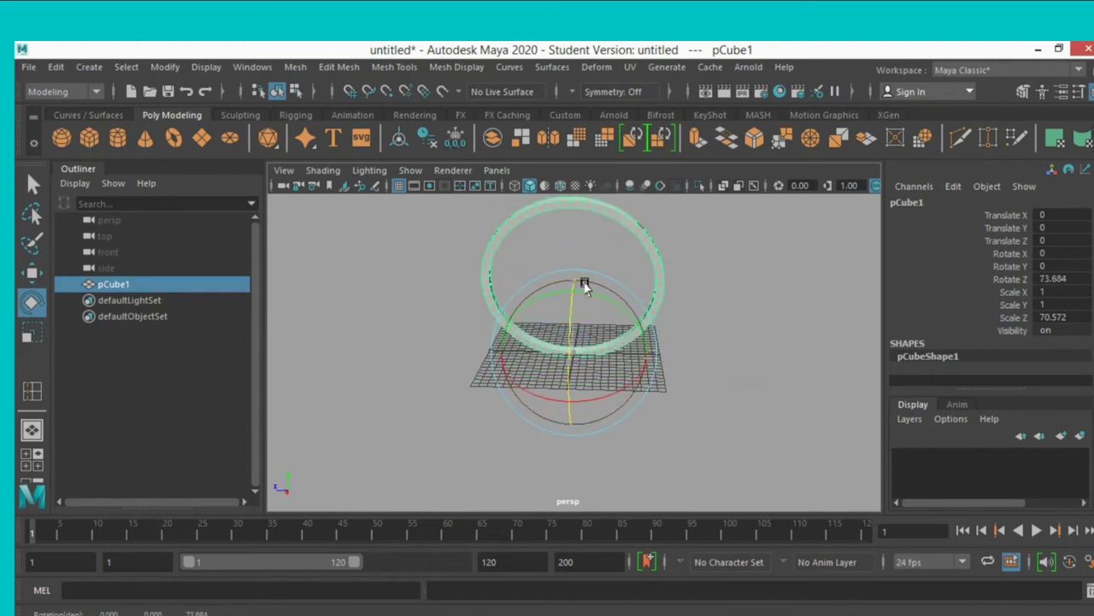
# Set the ring's Rotate Z to exactly 90 and frame it in the view
pyautogui.doubleClick(1050, 278)
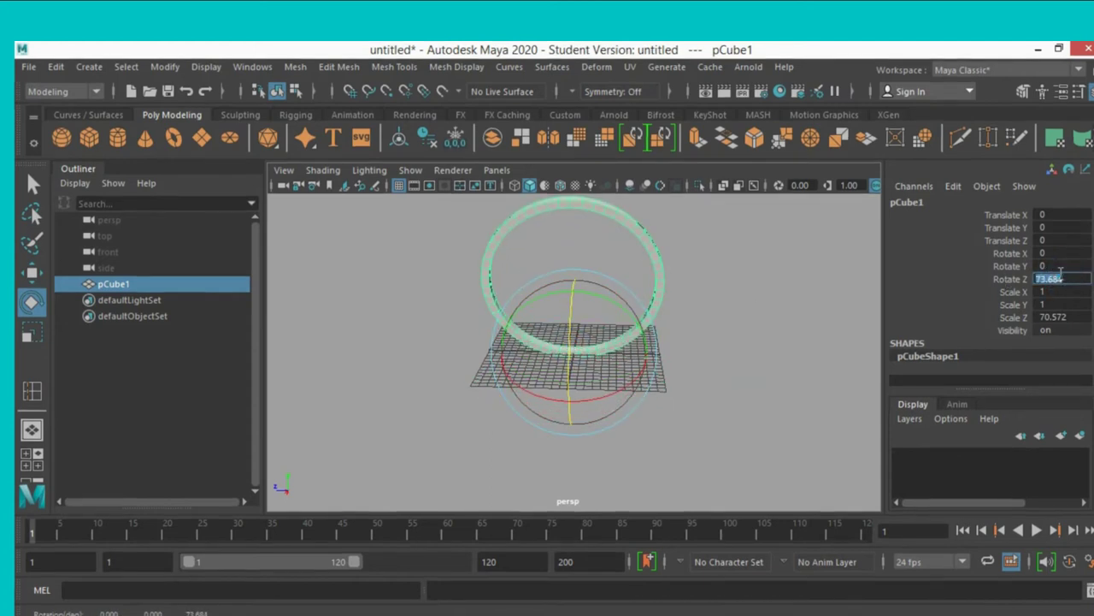
pyautogui.write('90')
pyautogui.press('Return')
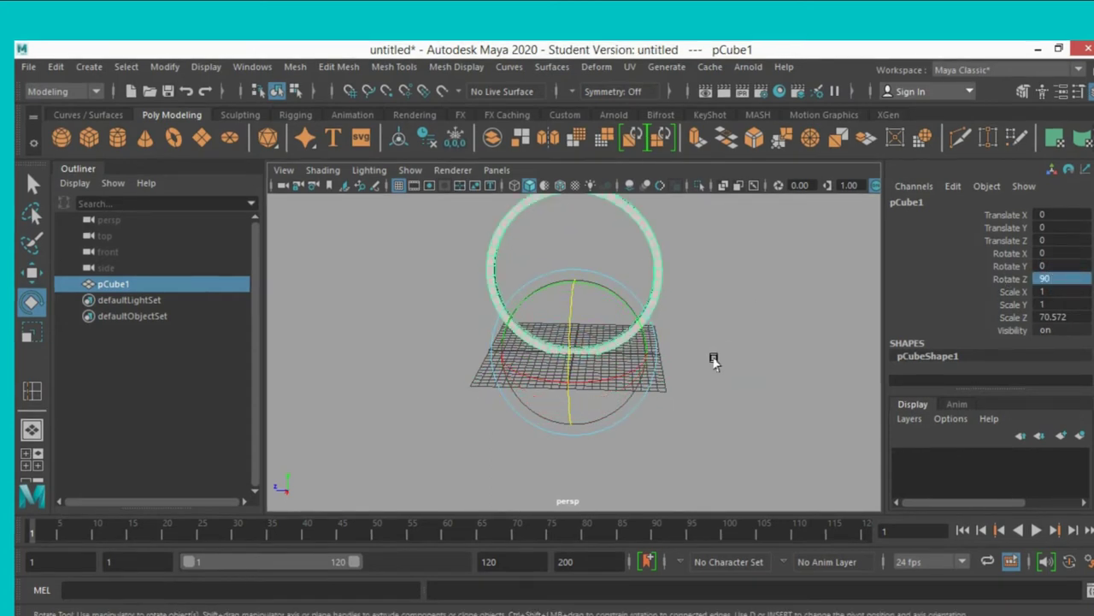
pyautogui.press('f')
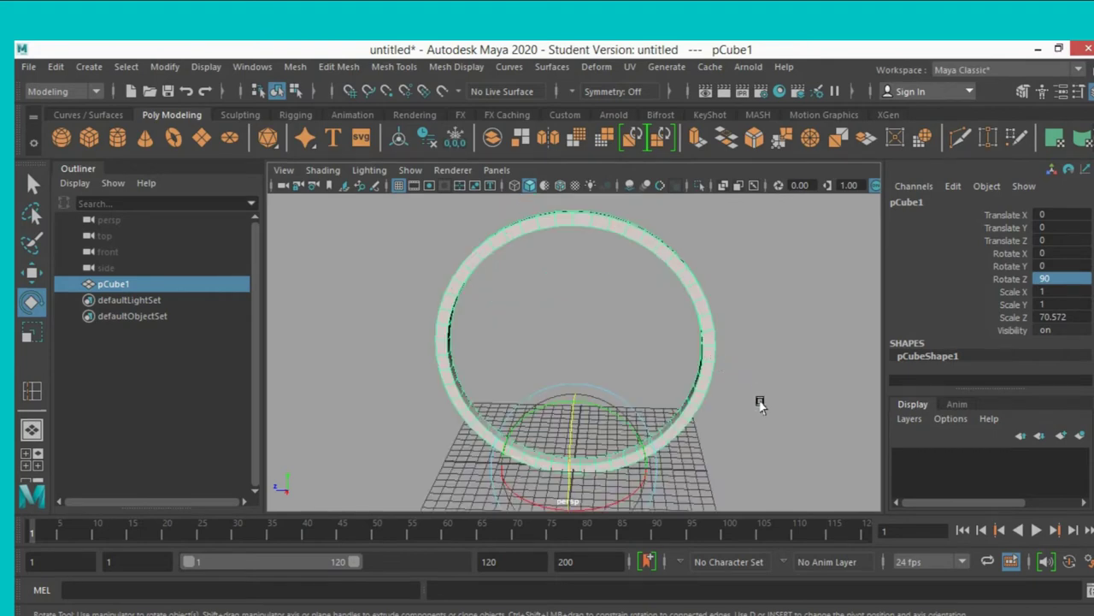
pyautogui.keyDown('alt'); pyautogui.moveTo(760, 404); pyautogui.dragTo(775, 387); pyautogui.keyUp('alt')
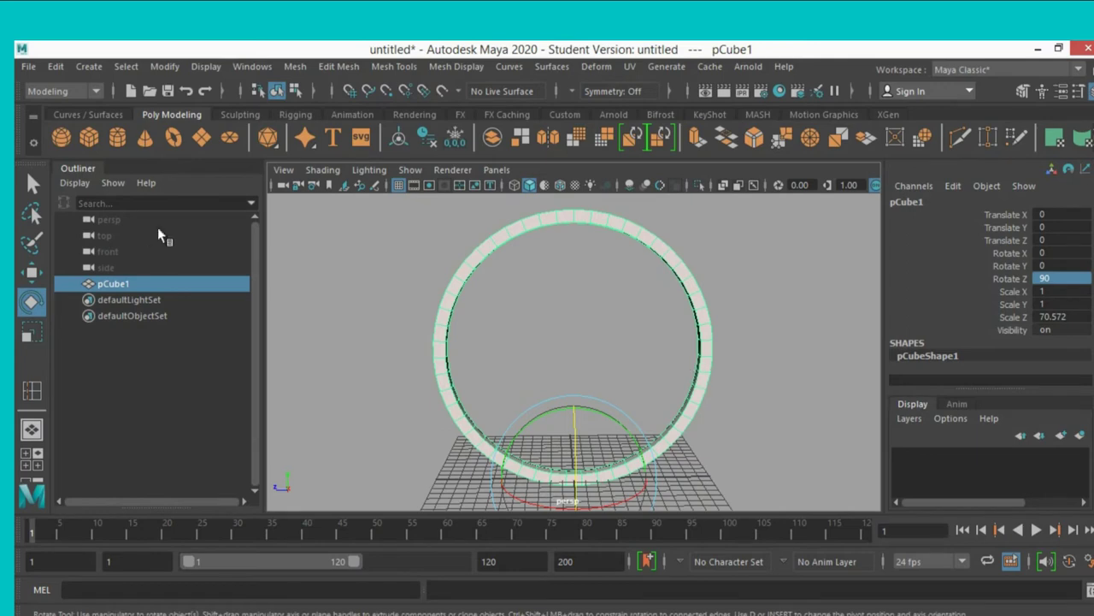
# Freeze the ring's transformations and center its pivot
pyautogui.click(165, 65)
pyautogui.moveTo(220, 155)
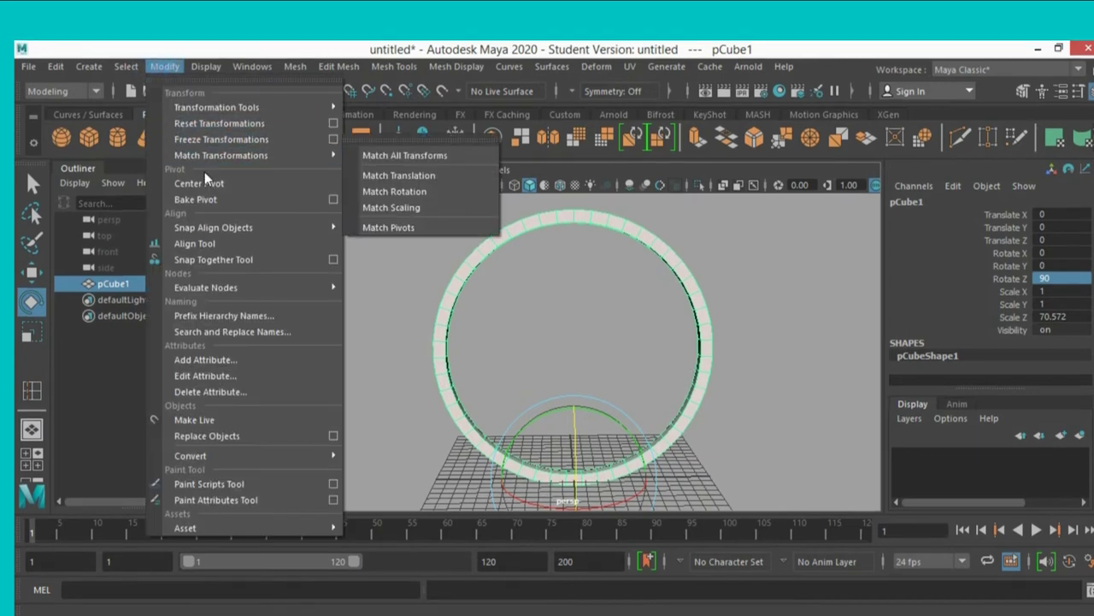
pyautogui.click(206, 138)
pyautogui.click(165, 66)
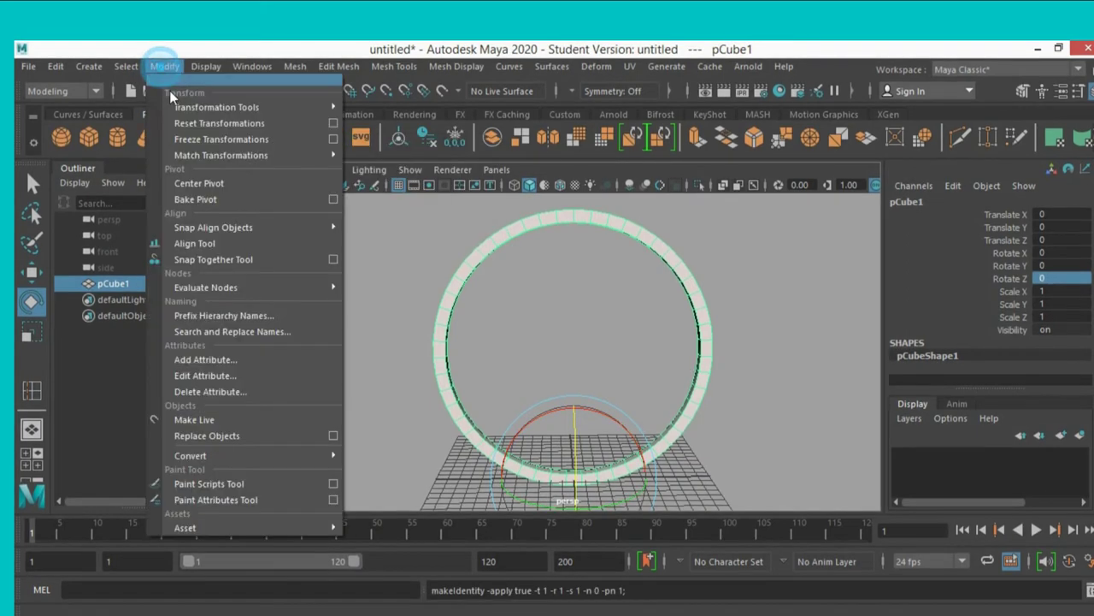
pyautogui.click(204, 183)
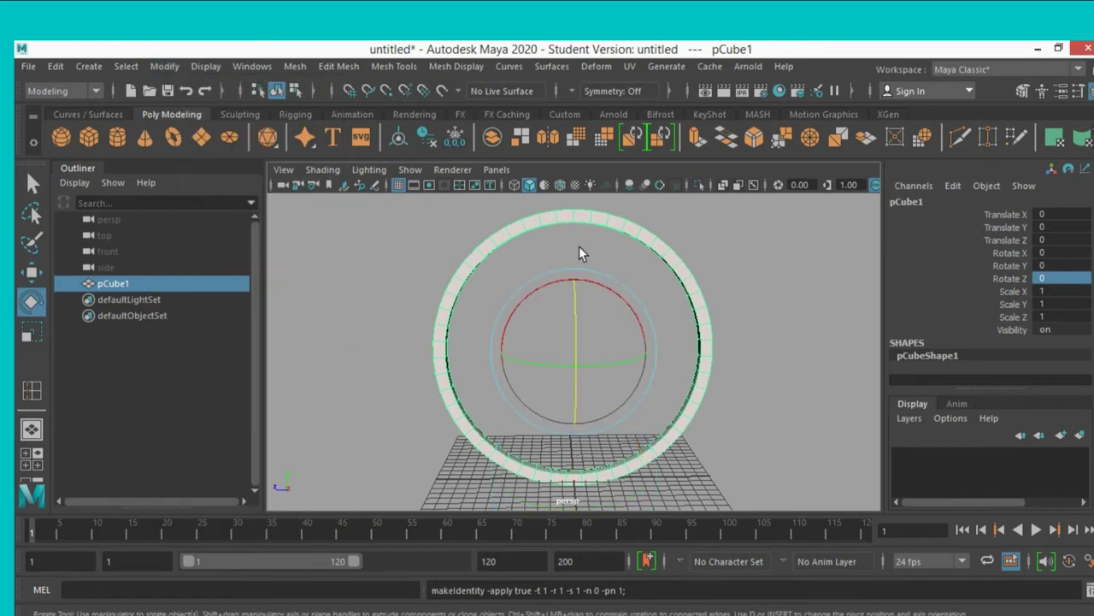
# Duplicate the ring as pCube2 and set its Rotate Z to 90 so it lies horizontal
pyautogui.hotkey('ctrl', 'd')
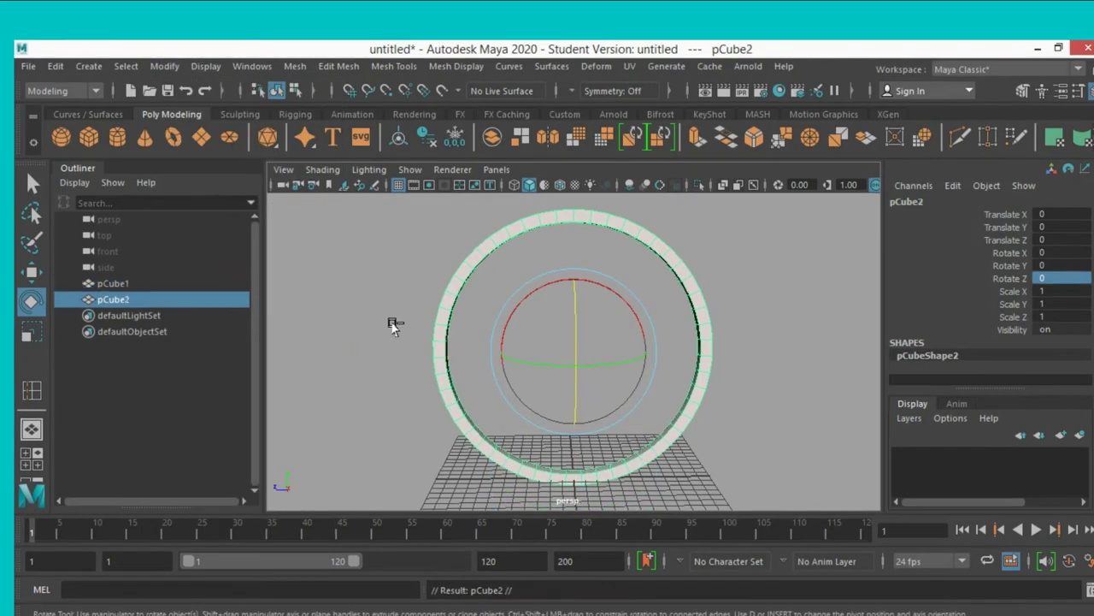
pyautogui.moveTo(572, 318); pyautogui.dragTo(560, 432)
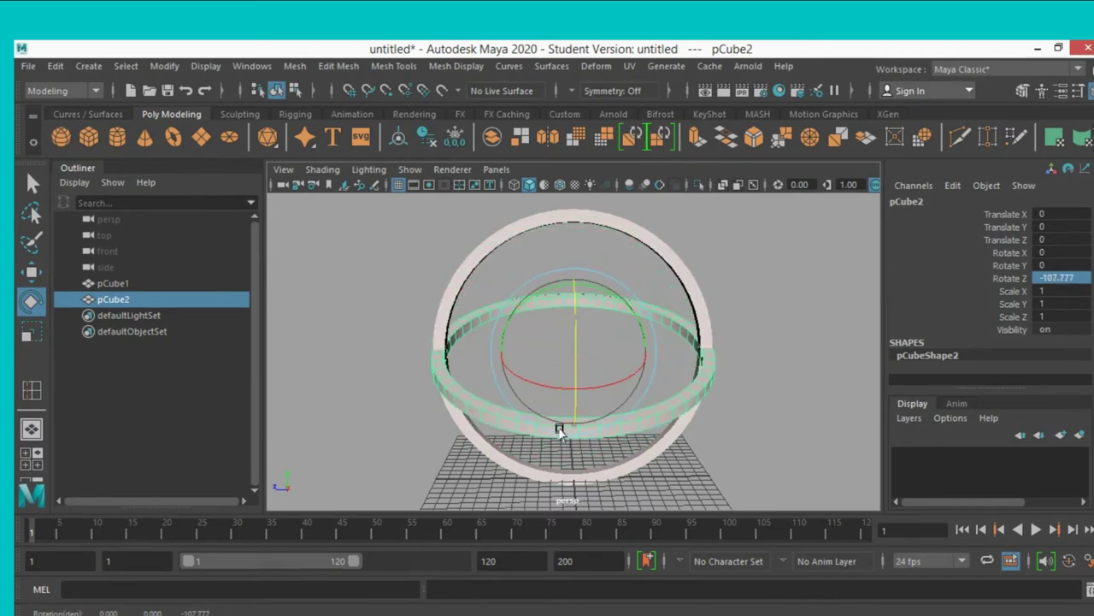
pyautogui.moveTo(560, 430); pyautogui.dragTo(560, 421)
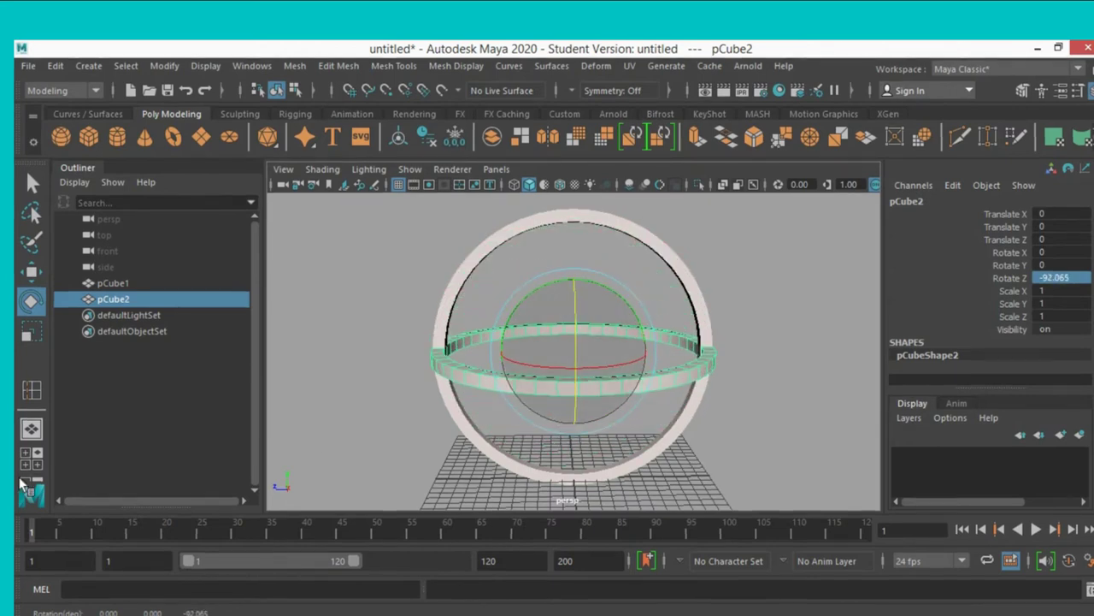
pyautogui.doubleClick(1056, 278)
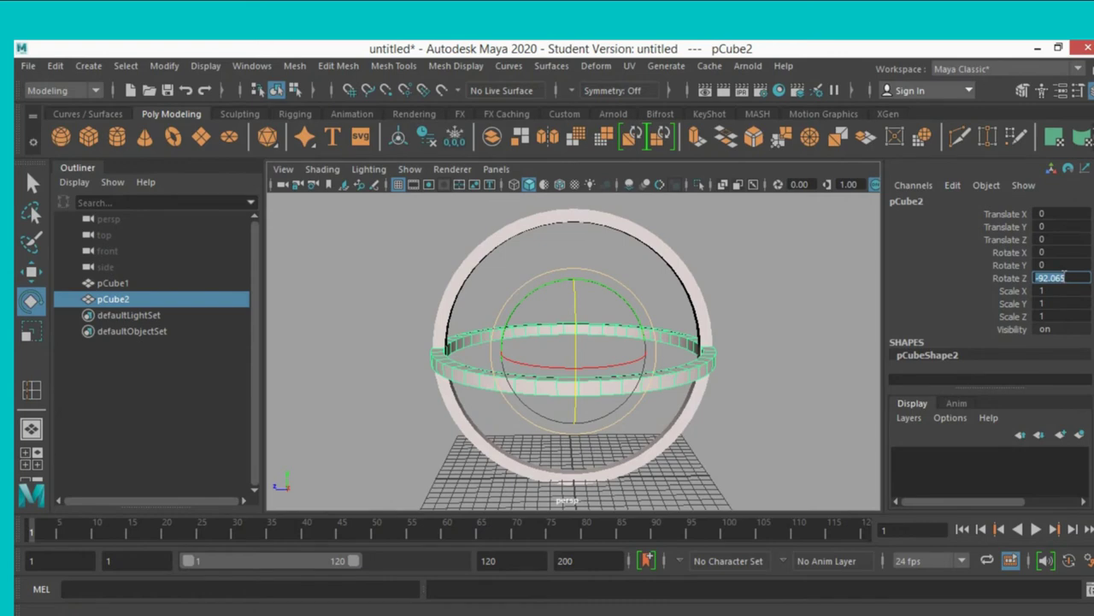
pyautogui.write('90')
pyautogui.press('Return')
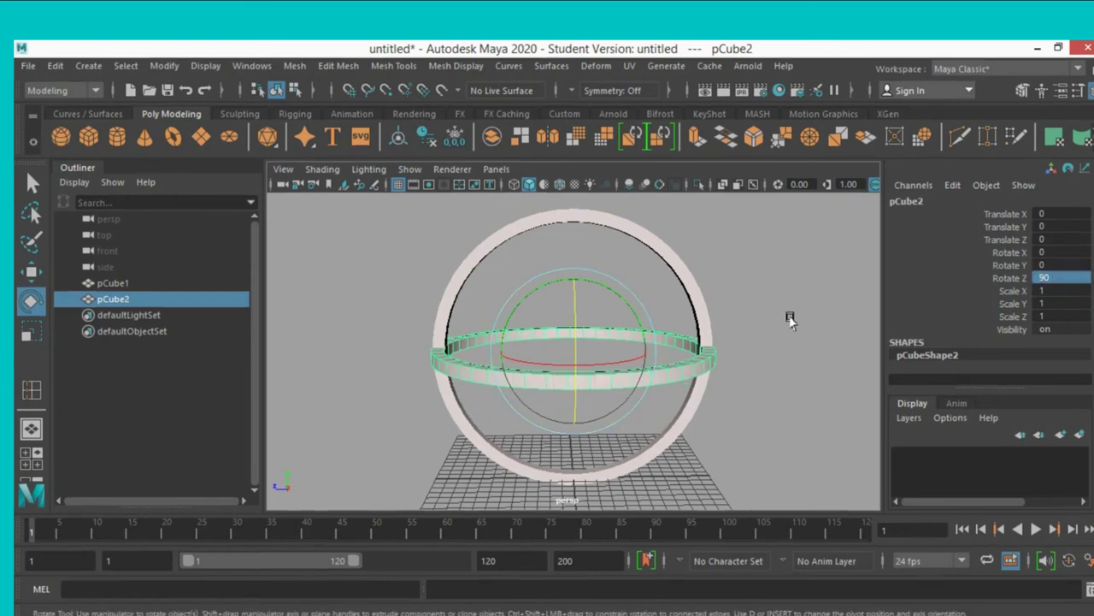
pyautogui.moveTo(798, 319)
pyautogui.keyDown('alt'); pyautogui.mouseDown()
pyautogui.moveTo(747, 328)
pyautogui.moveTo(789, 325)
pyautogui.moveTo(808, 302)
pyautogui.moveTo(837, 355)
pyautogui.moveTo(951, 340)
pyautogui.moveTo(808, 332)
pyautogui.moveTo(794, 318)
pyautogui.moveTo(827, 326)
pyautogui.moveTo(863, 309)
pyautogui.moveTo(775, 330)
pyautogui.moveTo(786, 313)
pyautogui.mouseUp(); pyautogui.keyUp('alt')
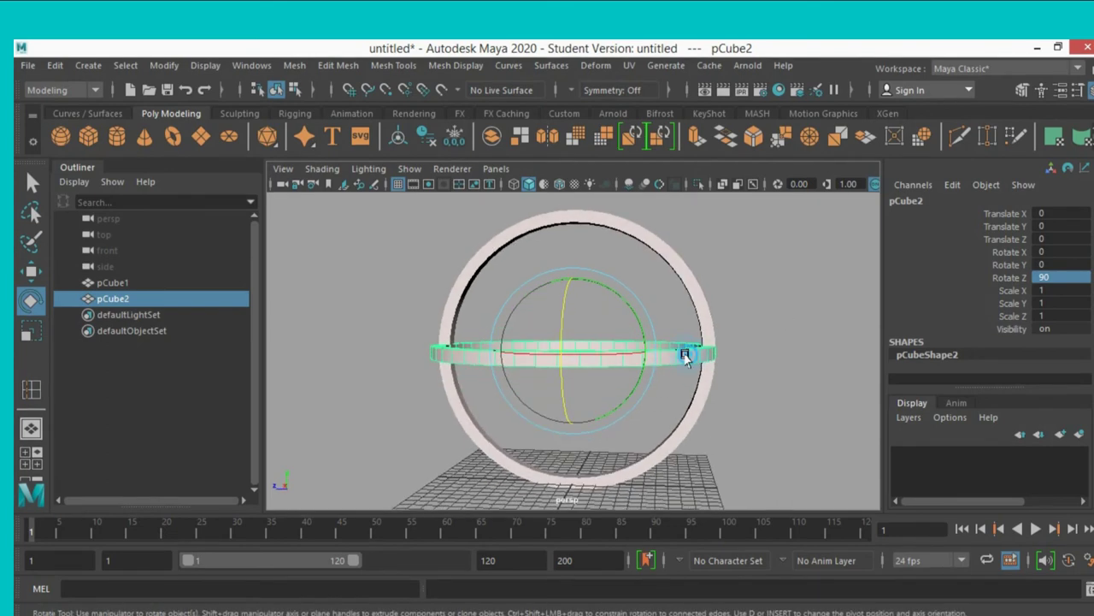
# Duplicate the horizontal ring as pCube3, turn it to about -60.4 on Y, and duplicate it again
pyautogui.hotkey('ctrl', 'd')
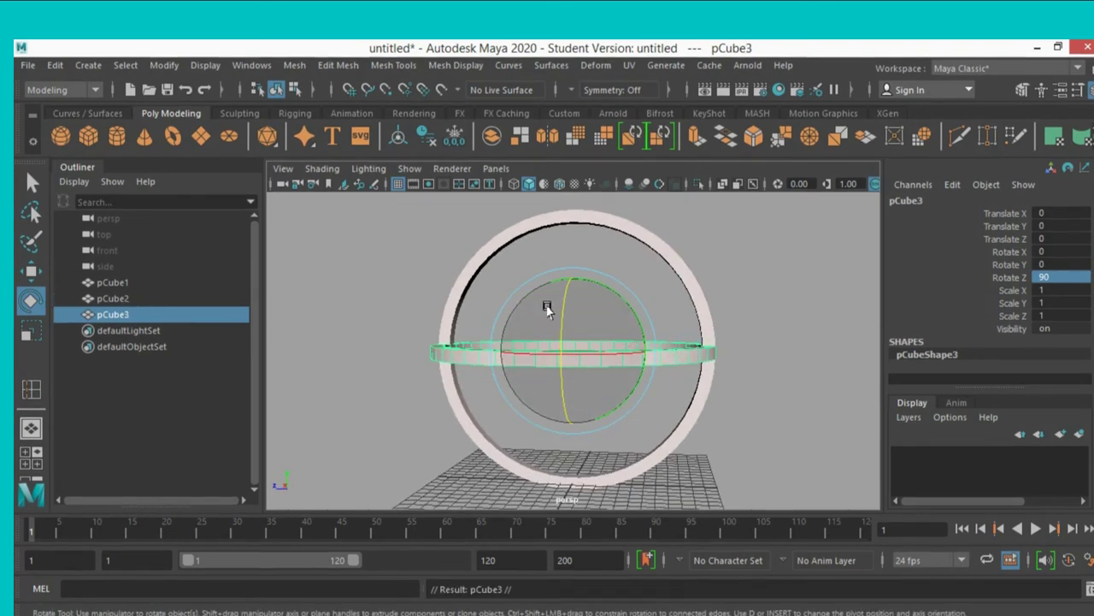
pyautogui.keyDown('alt'); pyautogui.moveTo(706, 276); pyautogui.dragTo(737, 314); pyautogui.keyUp('alt')
pyautogui.moveTo(556, 282); pyautogui.dragTo(511, 326)
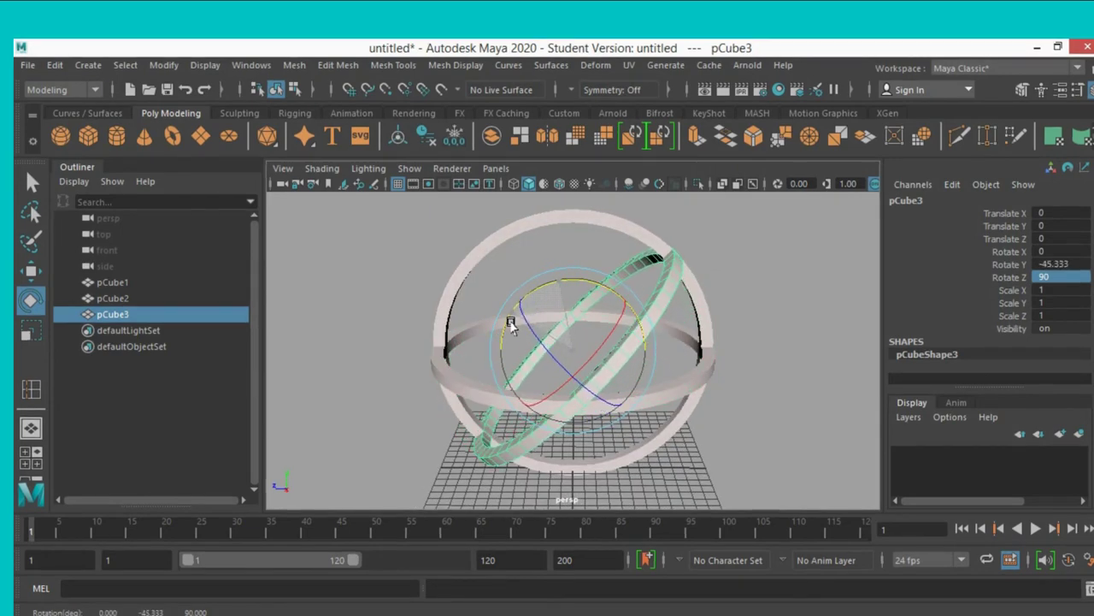
pyautogui.moveTo(546, 283); pyautogui.dragTo(538, 286)
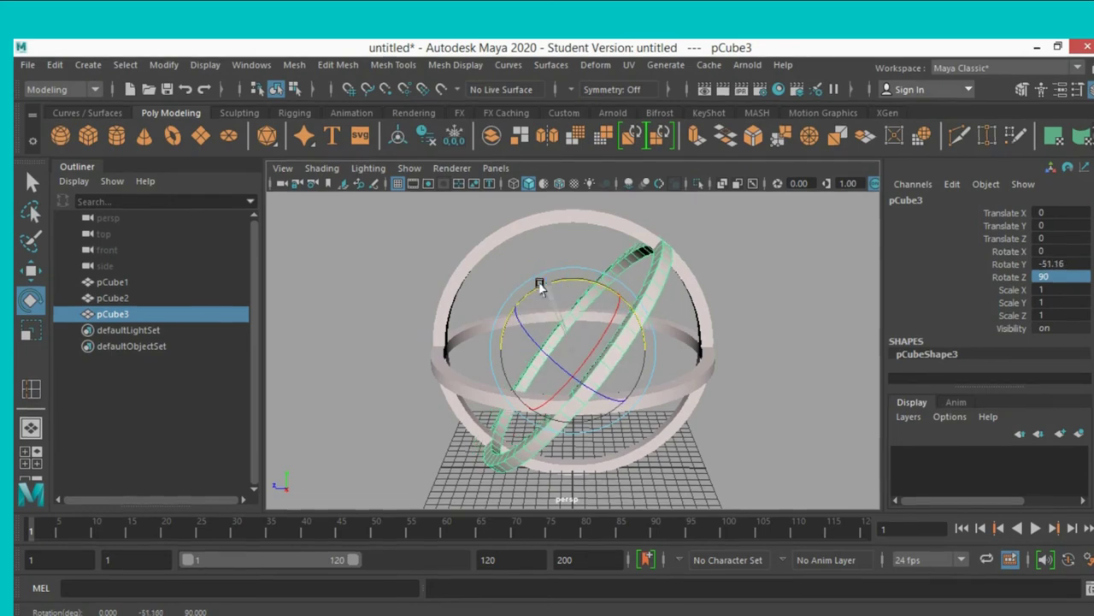
pyautogui.moveTo(565, 276); pyautogui.dragTo(552, 284)
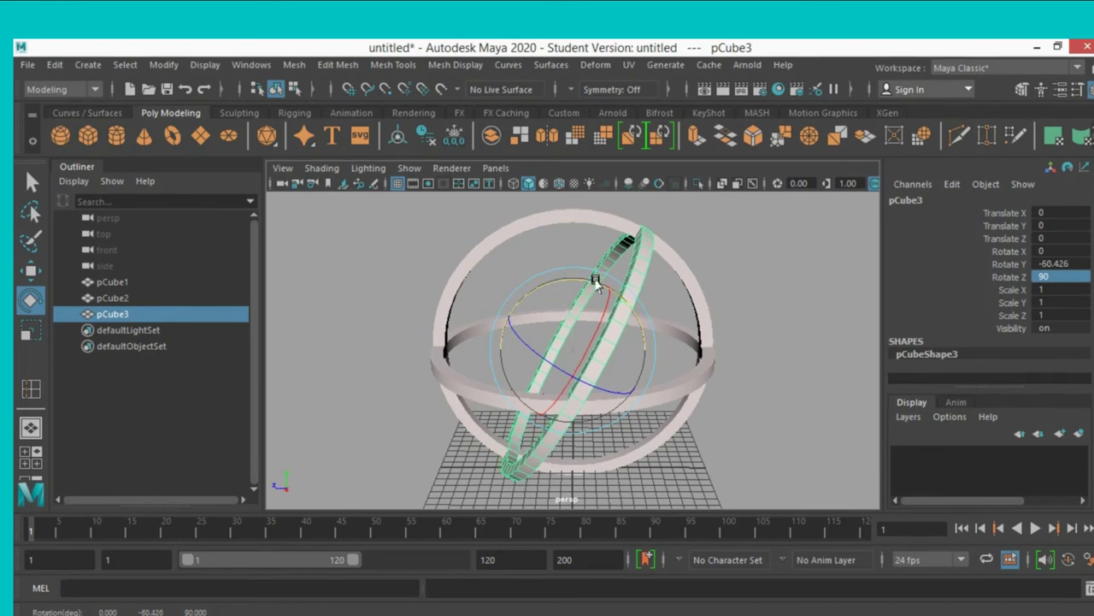
pyautogui.click(635, 279)
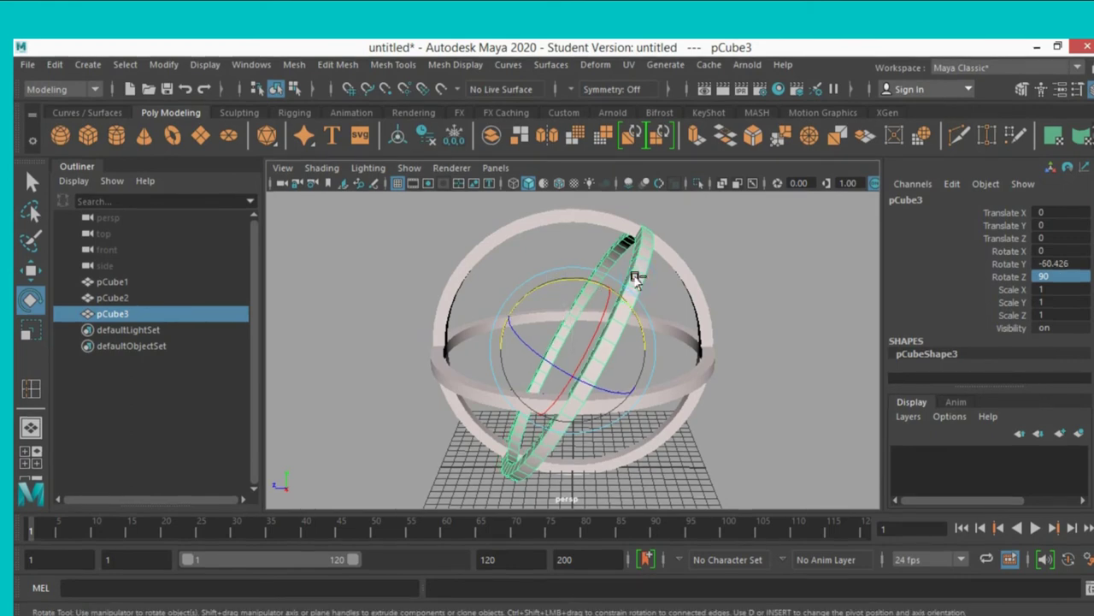
pyautogui.hotkey('ctrl', 'd')
# Swing ring pCube4 around Y until Rotate Y reads about -125.8
pyautogui.moveTo(593, 285); pyautogui.dragTo(536, 295)
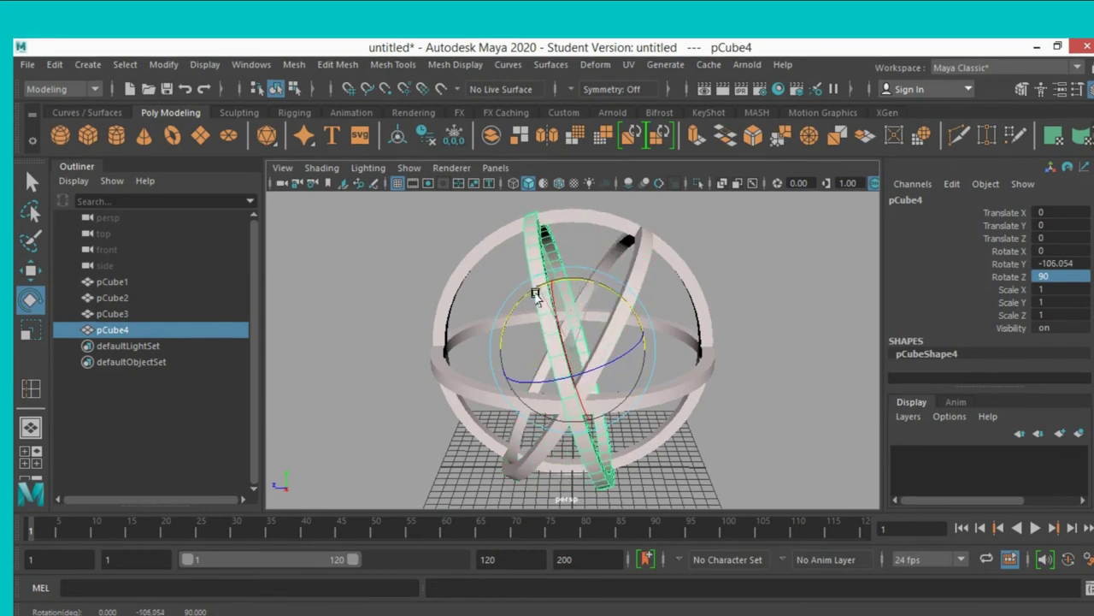
pyautogui.moveTo(580, 286); pyautogui.dragTo(562, 288)
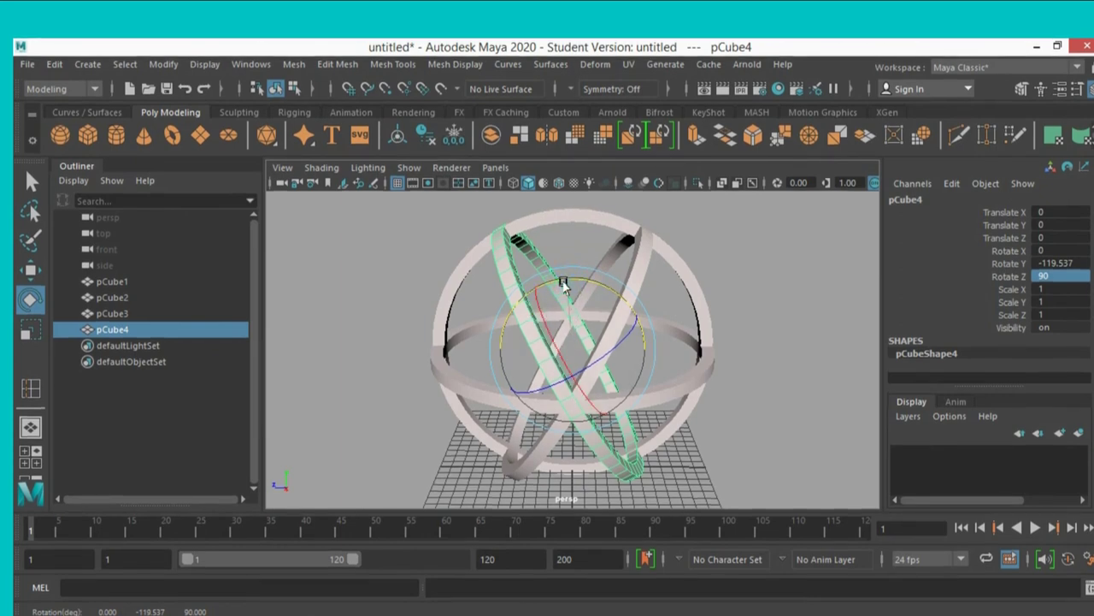
pyautogui.moveTo(578, 278); pyautogui.dragTo(570, 283)
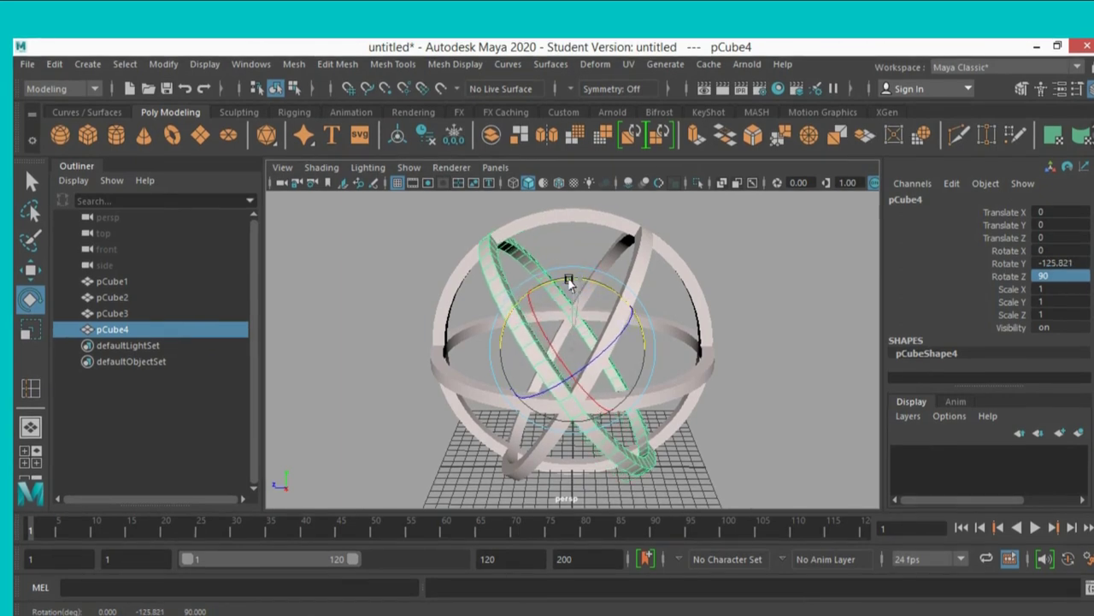
# Scale rings pCube4 and pCube3 up uniformly to about 1.088
pyautogui.click(29, 329)
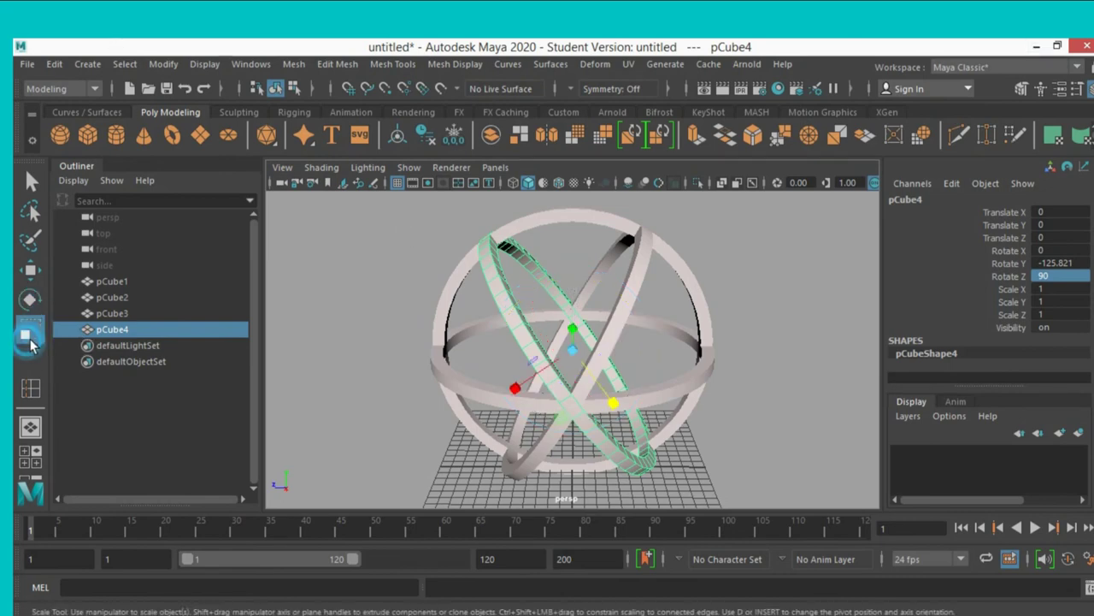
pyautogui.moveTo(570, 350); pyautogui.dragTo(586, 379)
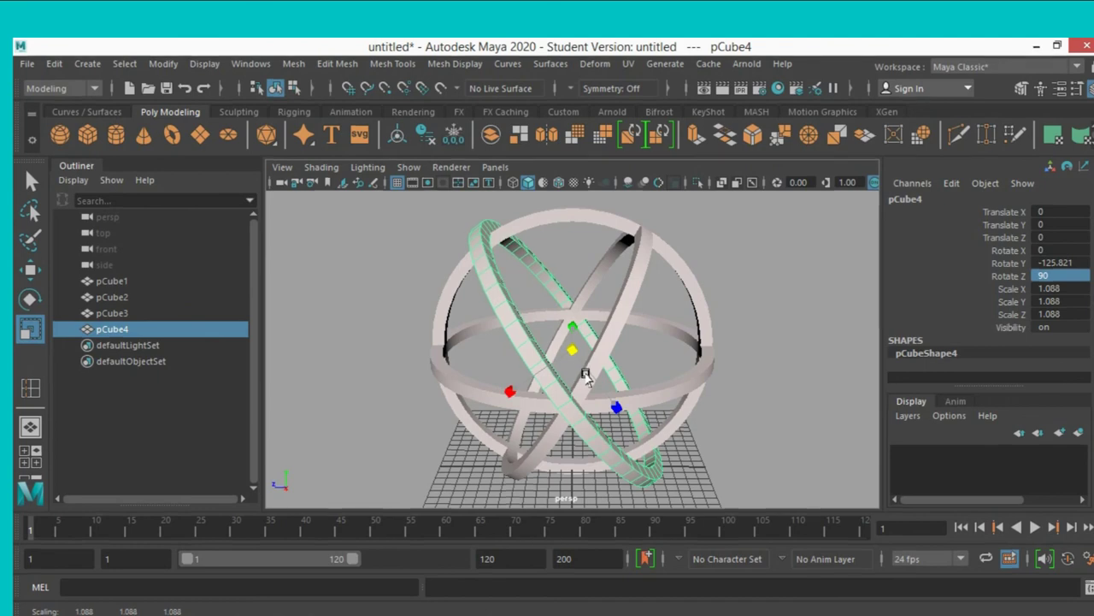
pyautogui.click(611, 329)
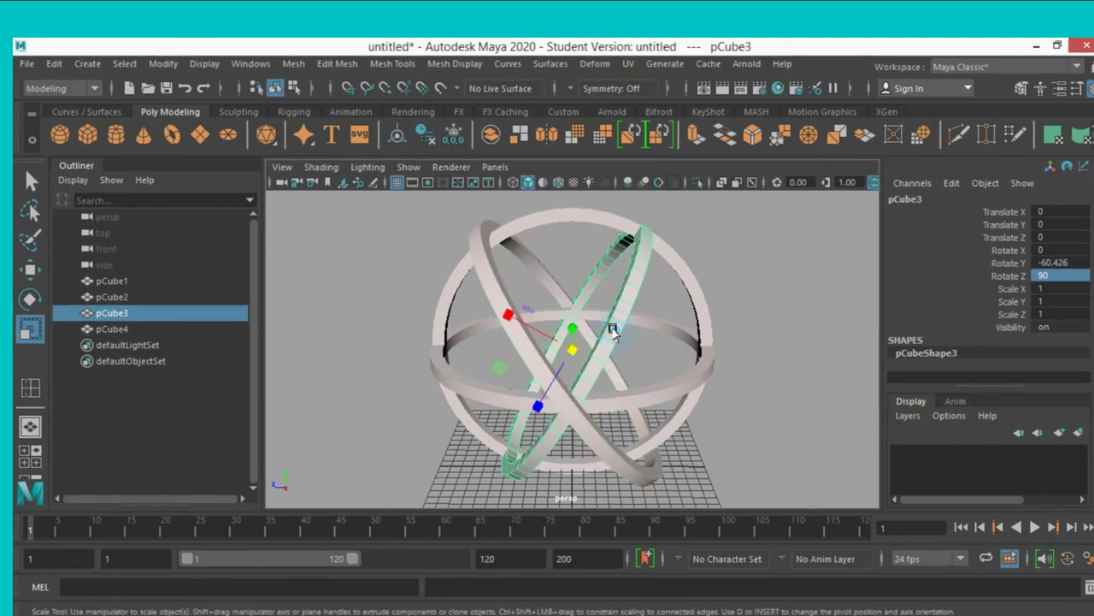
pyautogui.moveTo(569, 352); pyautogui.dragTo(584, 369)
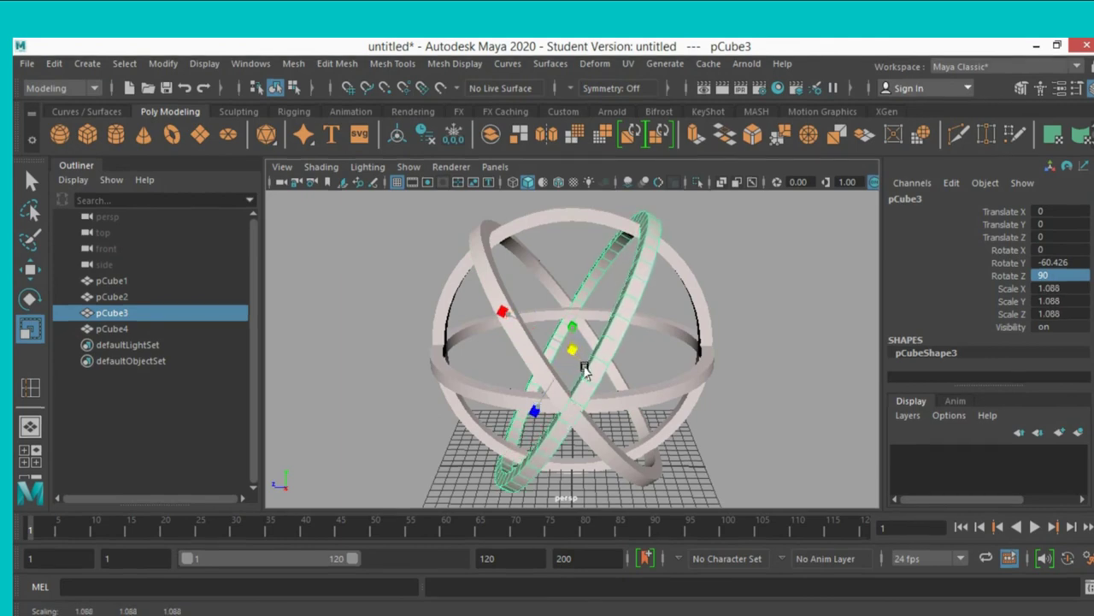
# Scale ring pCube2 up to 1.086, then marquee-select all four rings
pyautogui.click(646, 390)
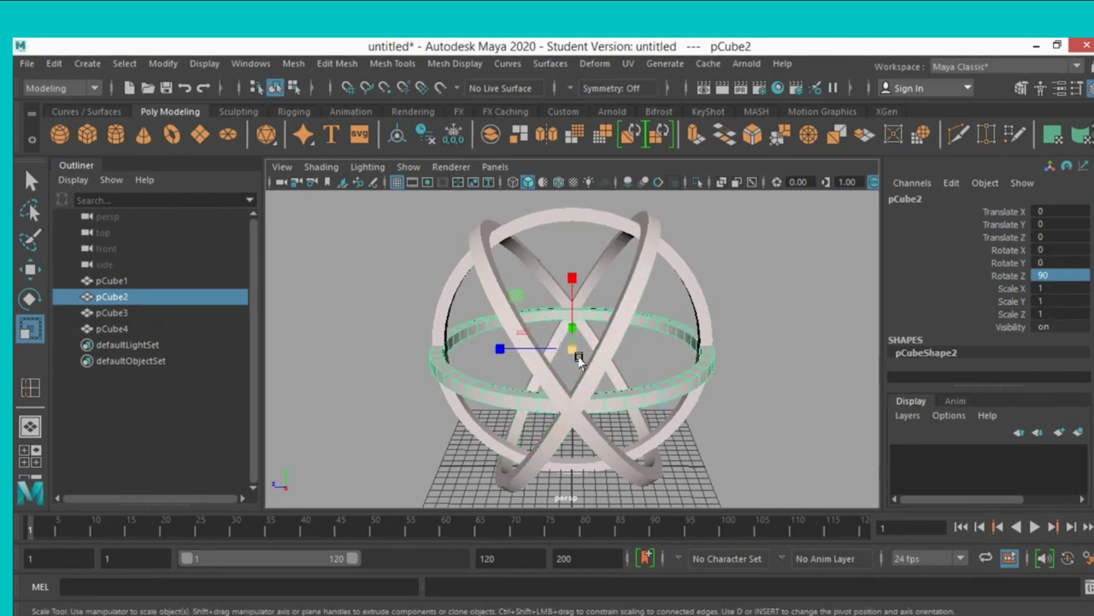
pyautogui.moveTo(572, 350); pyautogui.dragTo(586, 364)
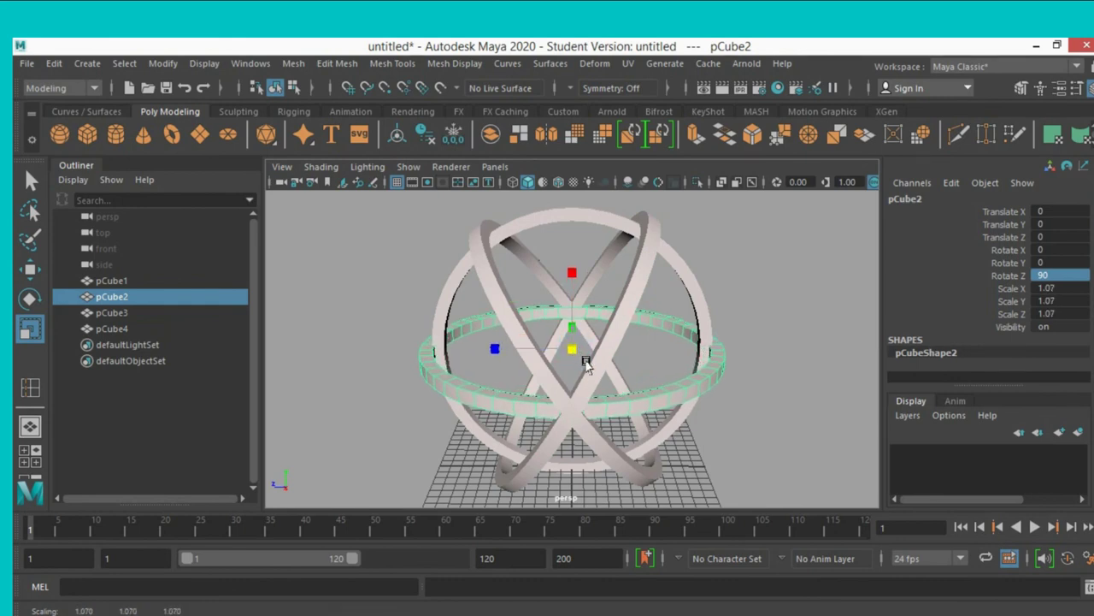
pyautogui.moveTo(587, 364); pyautogui.dragTo(590, 366)
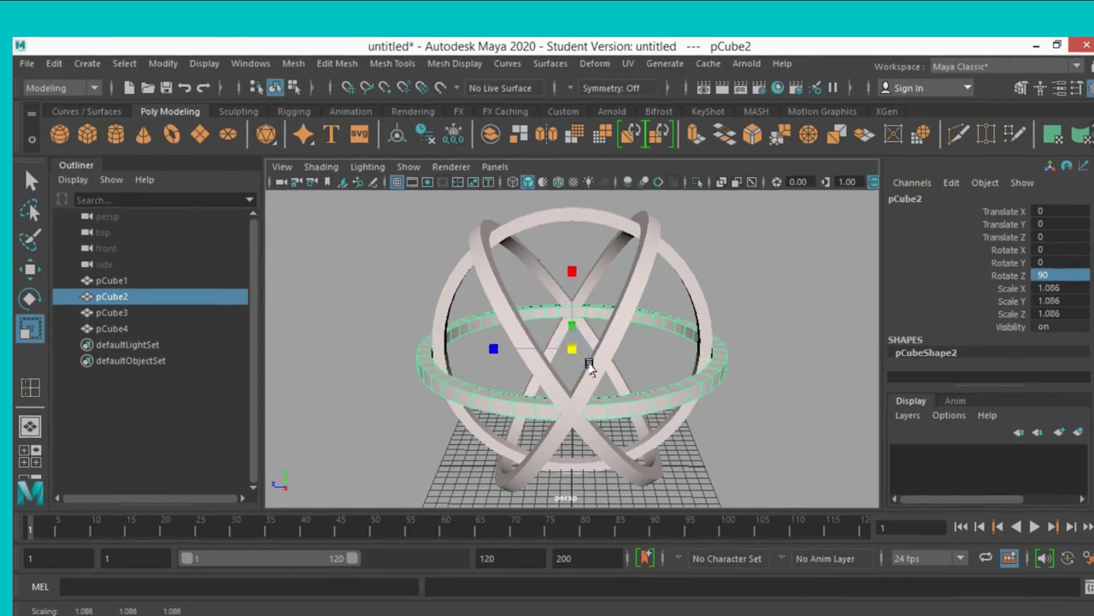
pyautogui.scroll(-2, 509, 353)
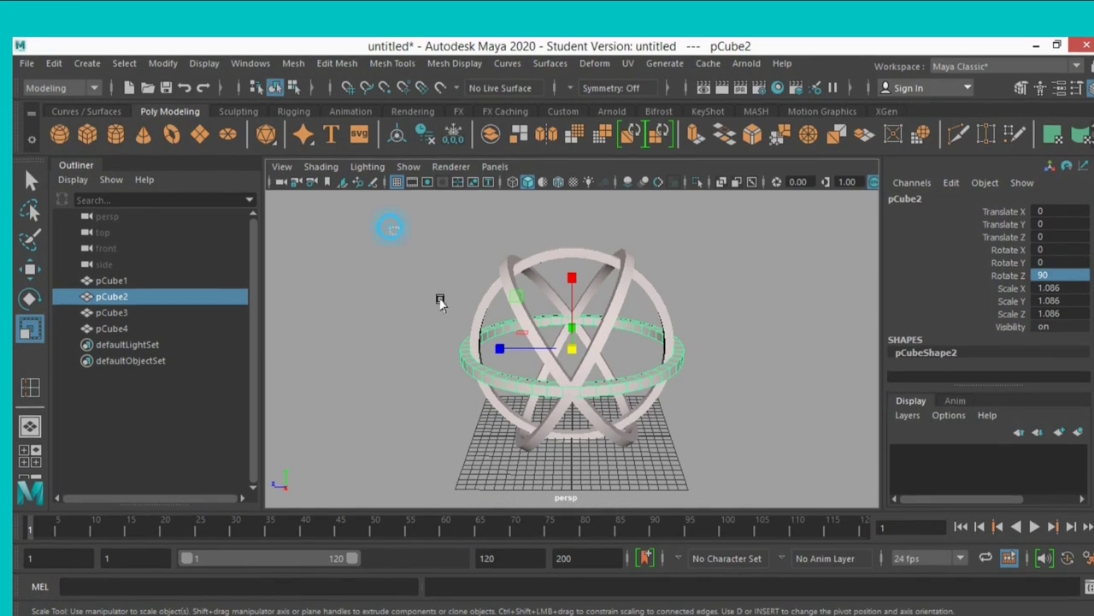
pyautogui.moveTo(389, 229); pyautogui.dragTo(704, 504)
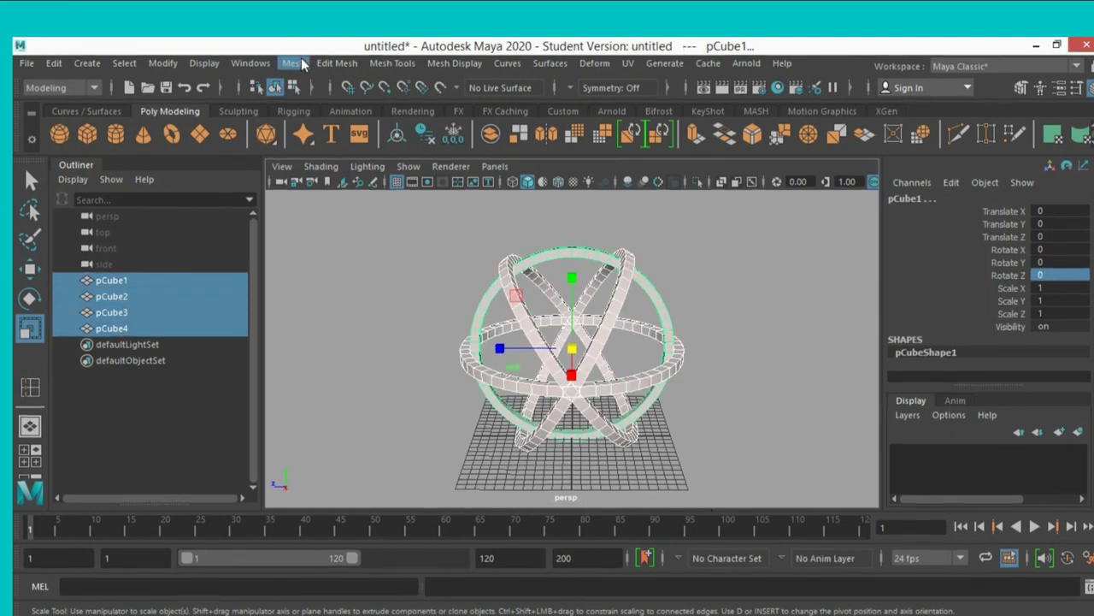
# Combine the four bent rings with Mesh > Combine into pCube5, then delete its history
pyautogui.click(293, 62)
pyautogui.click(323, 122)
pyautogui.click(53, 62)
pyautogui.moveTo(99, 252)
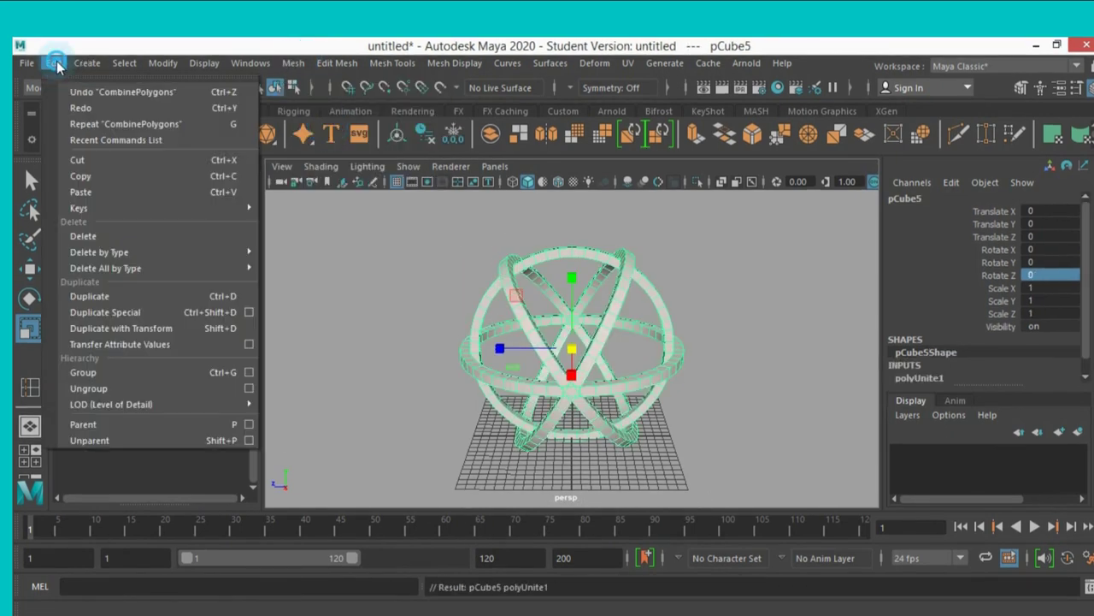
pyautogui.click(306, 260)
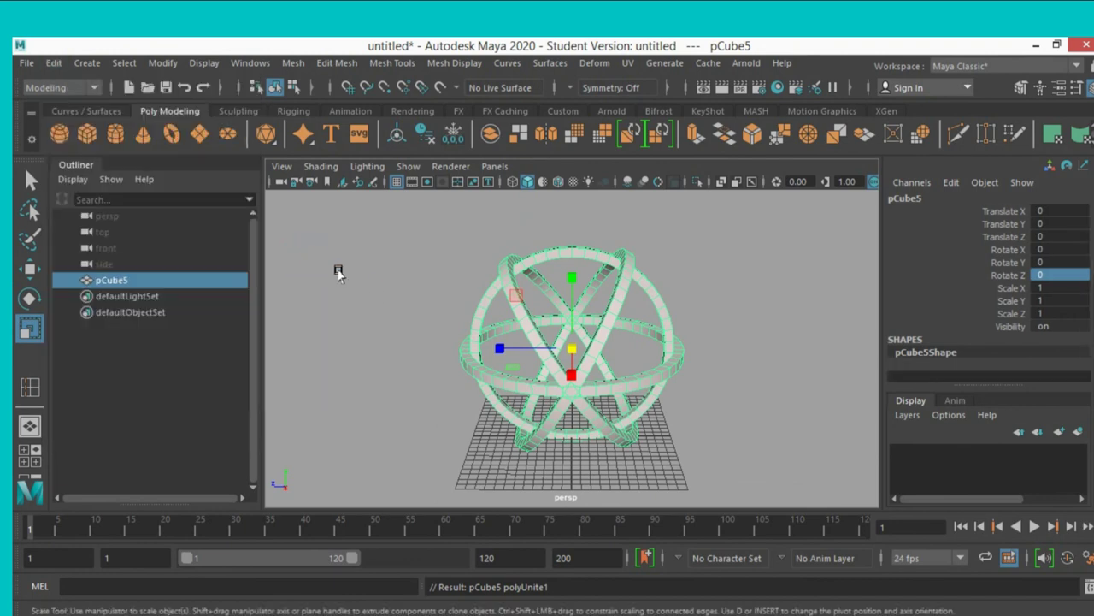
pyautogui.keyDown('alt'); pyautogui.moveTo(617, 362); pyautogui.dragTo(630, 367); pyautogui.keyUp('alt')
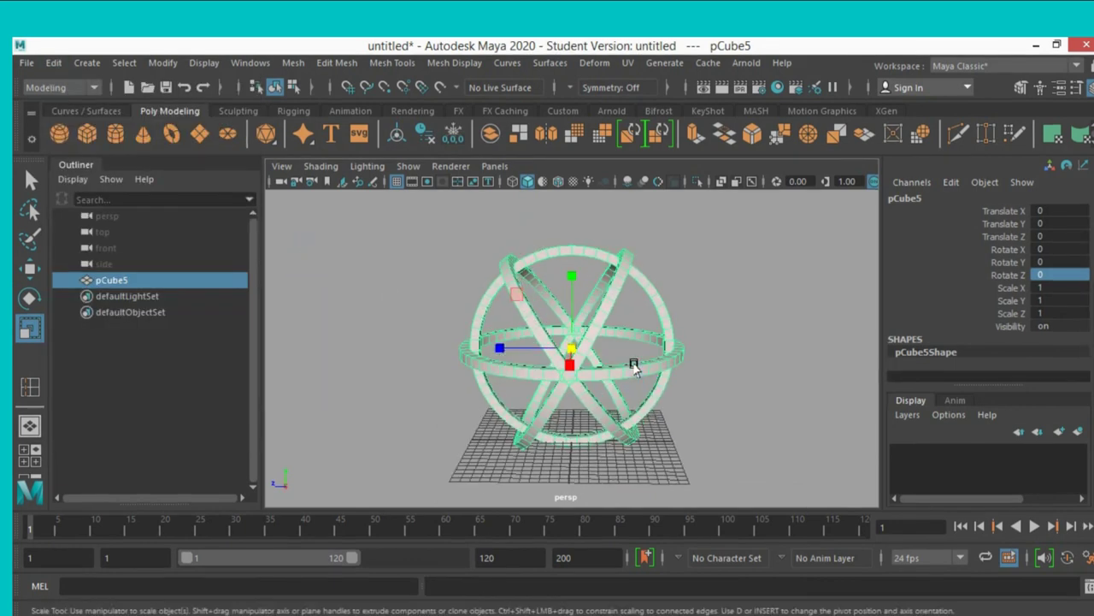